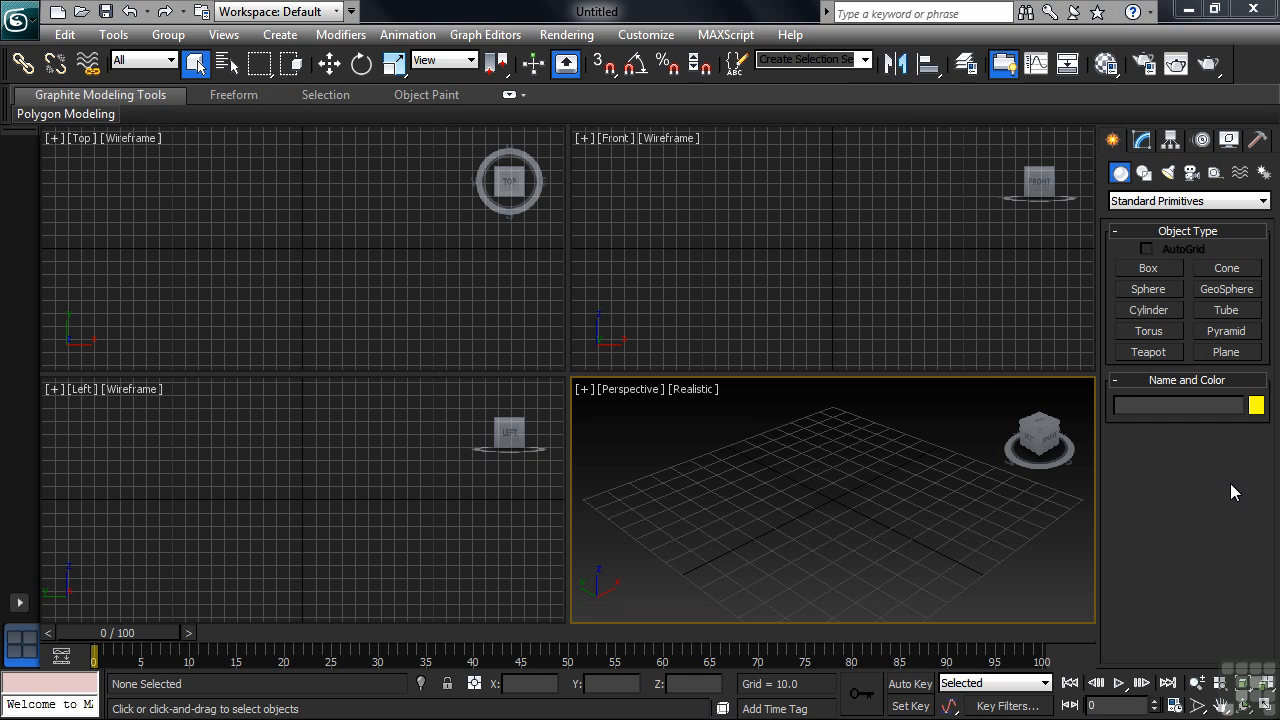
Step: Open the user interface customization and examine the keyboard shortcut list down to the Angle Snap Toggle action
click(645, 35)
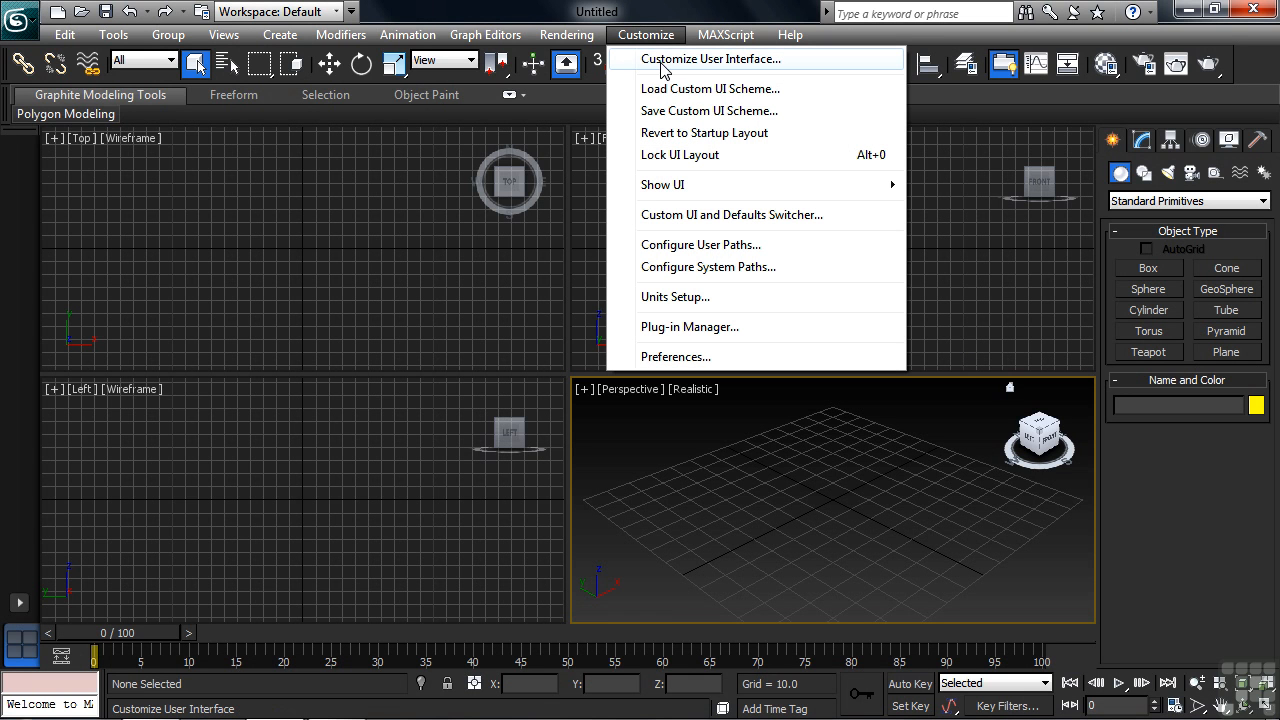
click(668, 60)
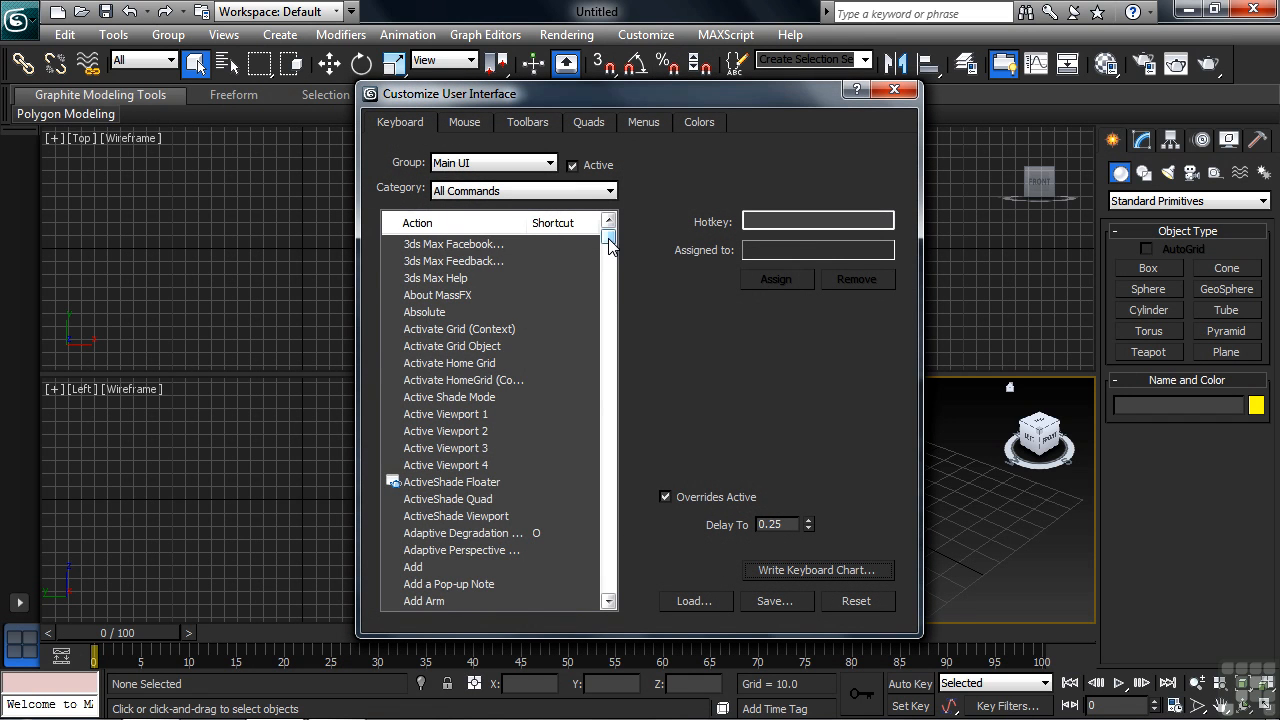
mouse_move(609, 246)
mouse_down()
mouse_move(603, 363)
mouse_move(609, 233)
mouse_up()
click(610, 431)
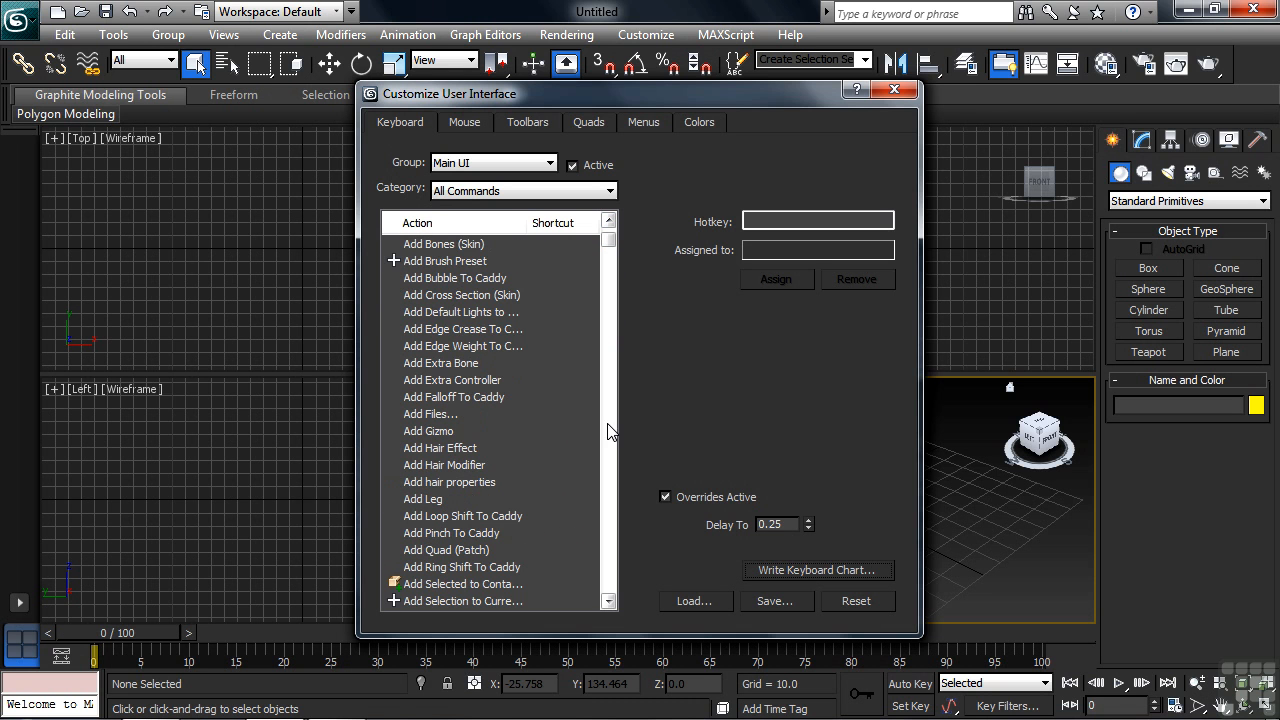
click(609, 431)
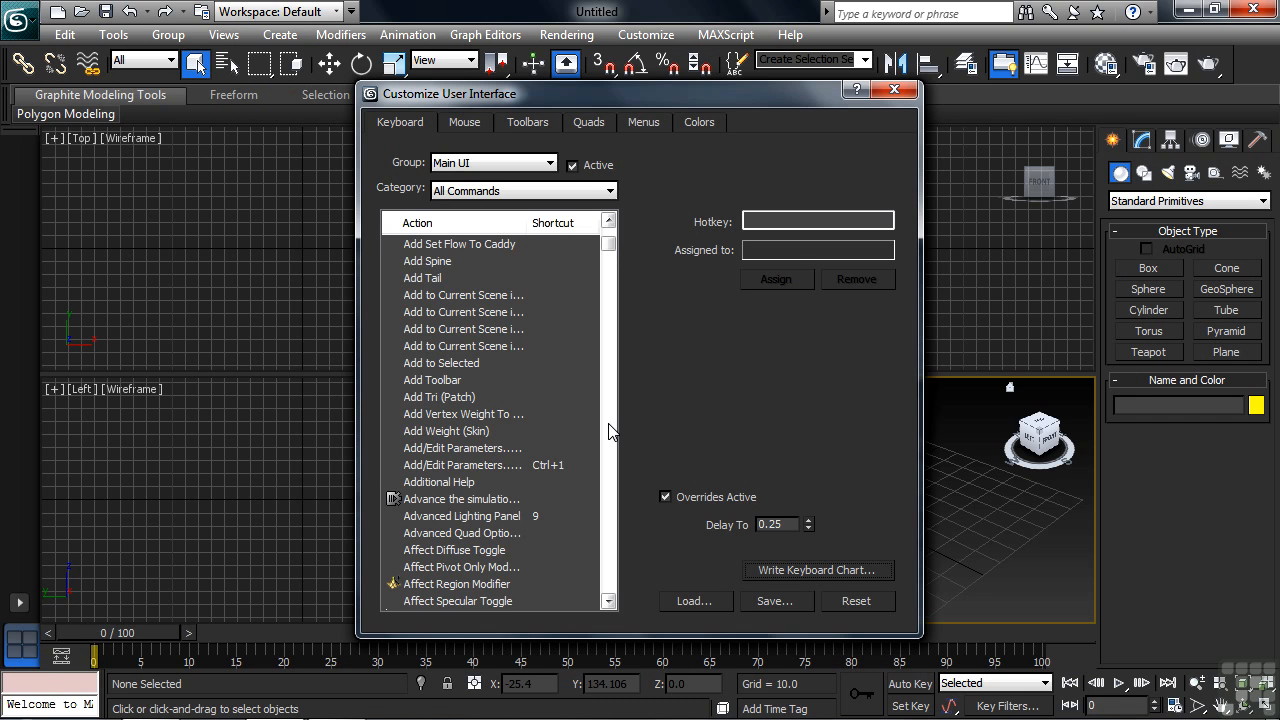
click(609, 431)
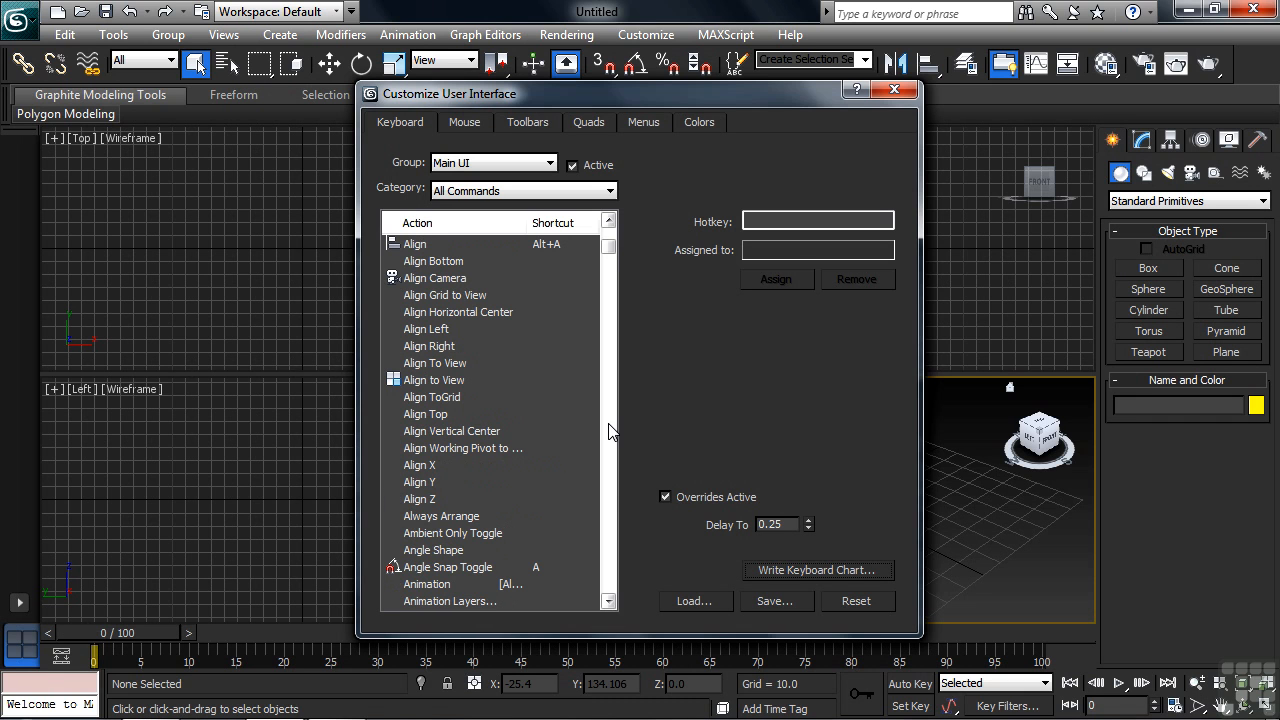
click(467, 567)
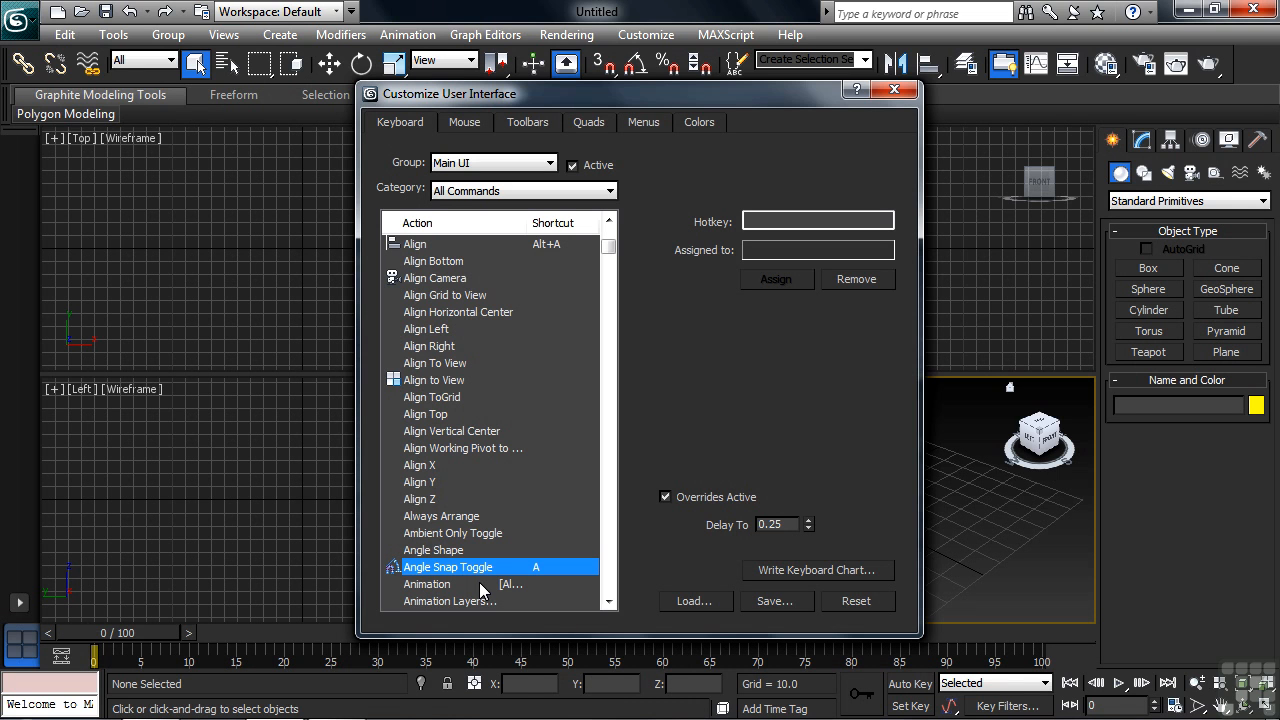
Step: Find the Save File action and try S and Y as its hotkey without assigning either
drag(608, 248, 605, 460)
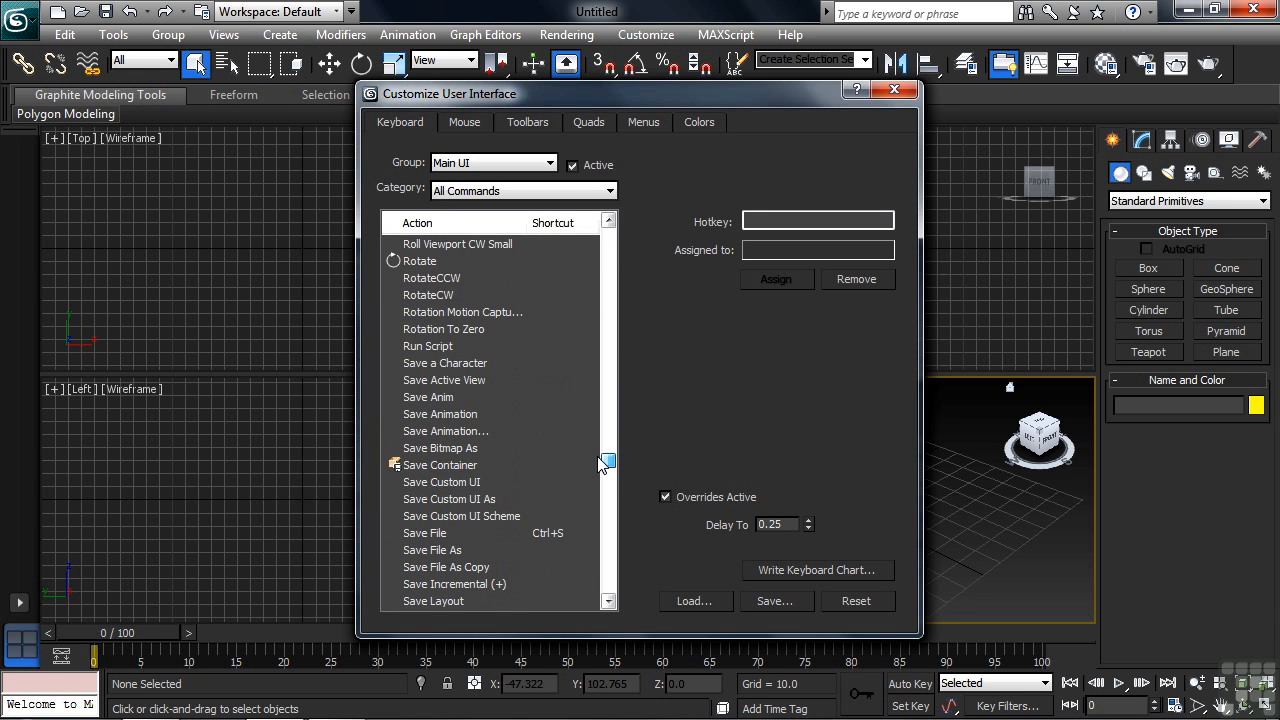
click(437, 538)
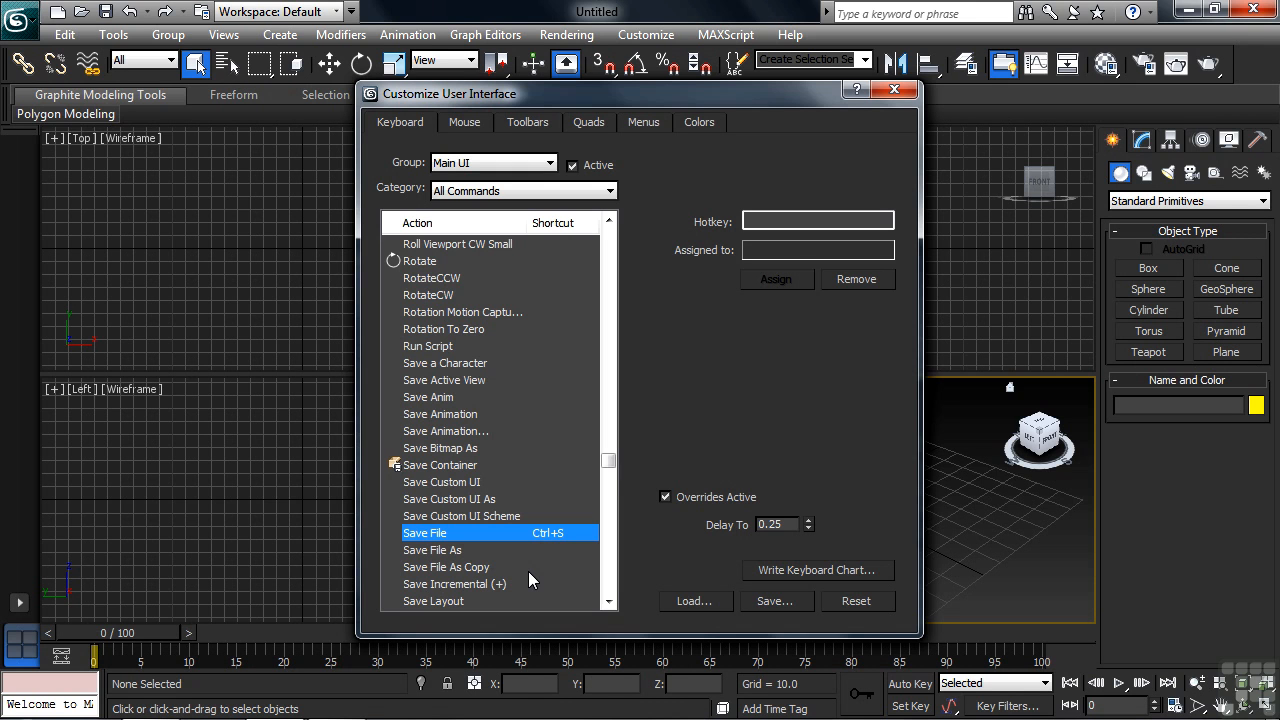
click(773, 221)
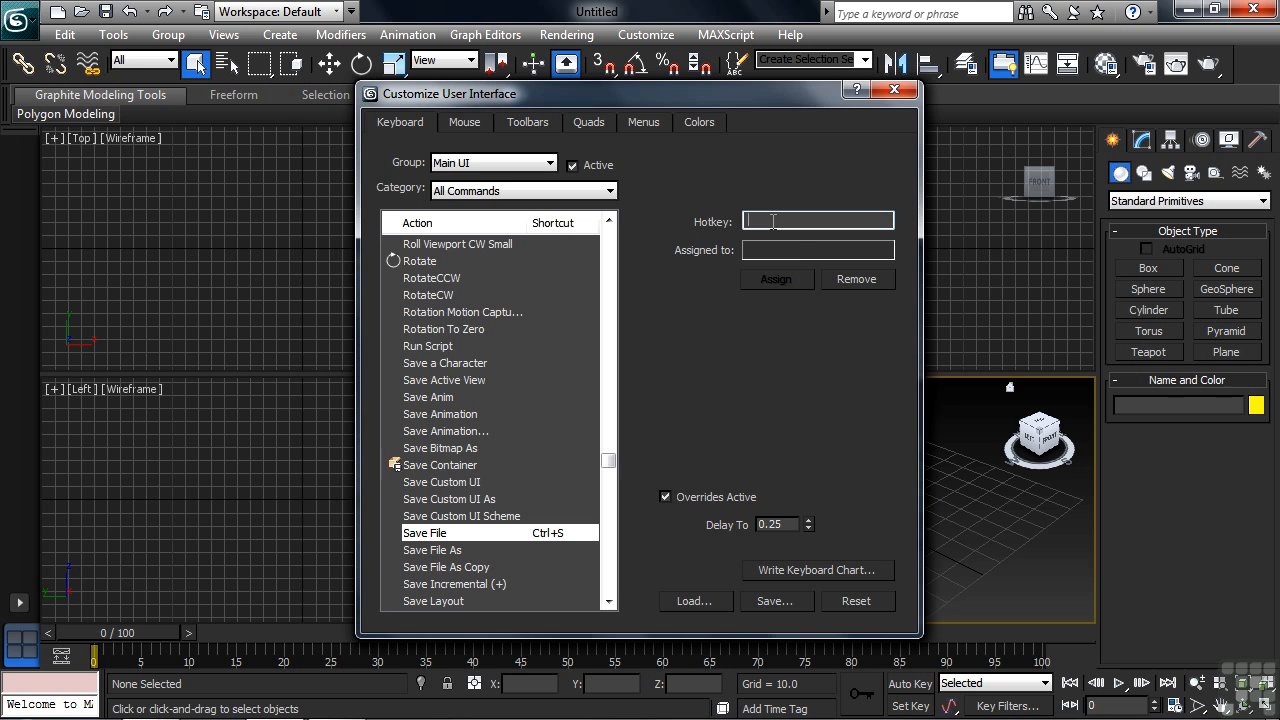
key(s)
drag(784, 218, 740, 223)
key(y)
Step: Try a lighter color for the Viewport Background element in the interface colors, cancelling the change
click(700, 121)
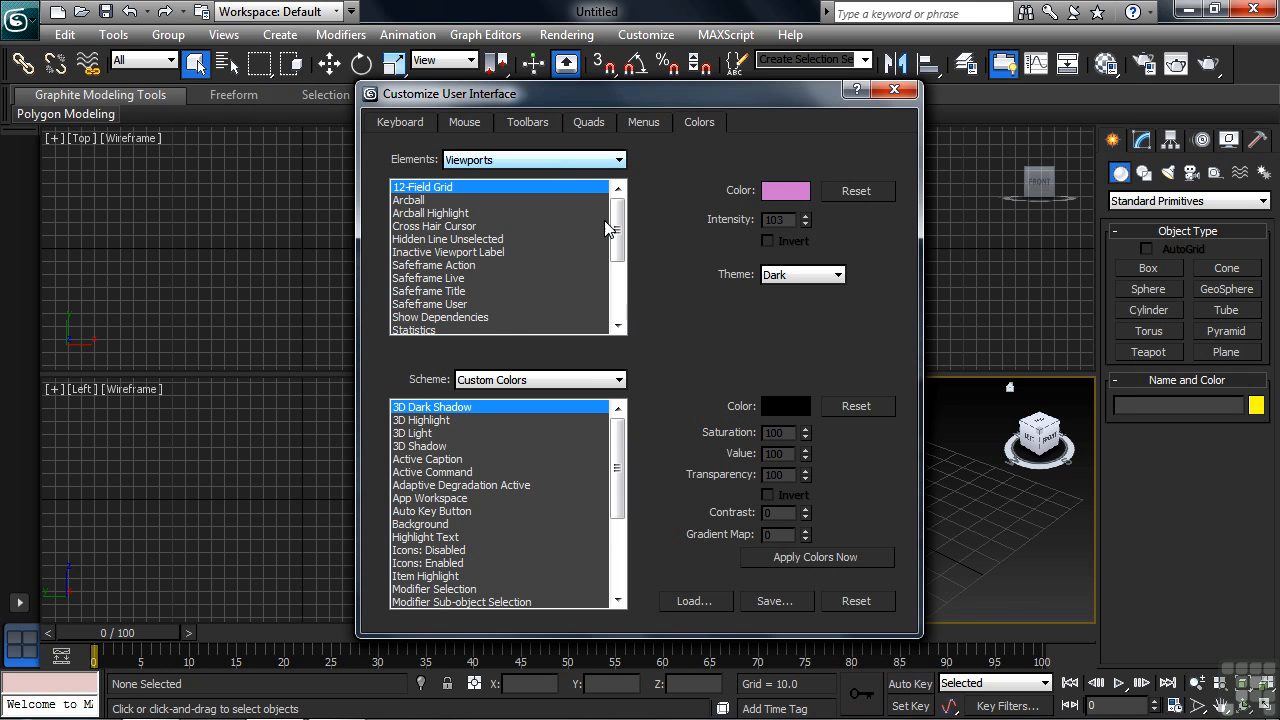
scroll(618, 246, down, 3)
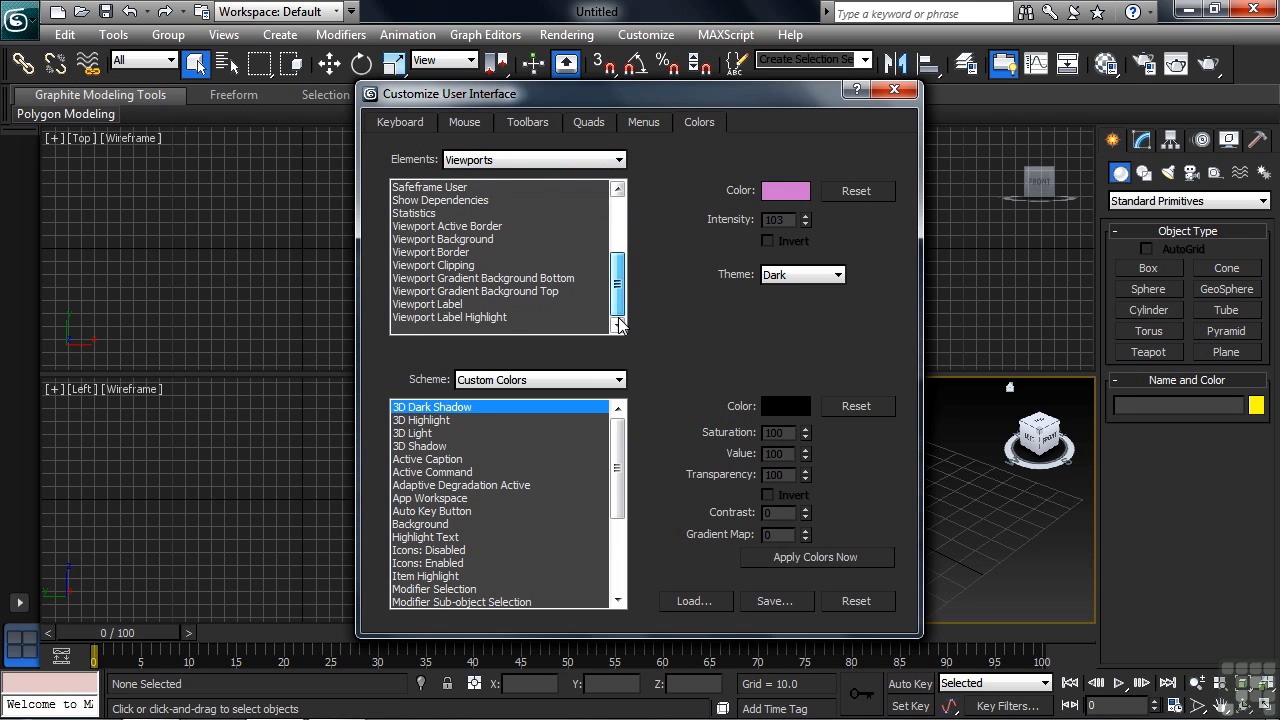
click(456, 242)
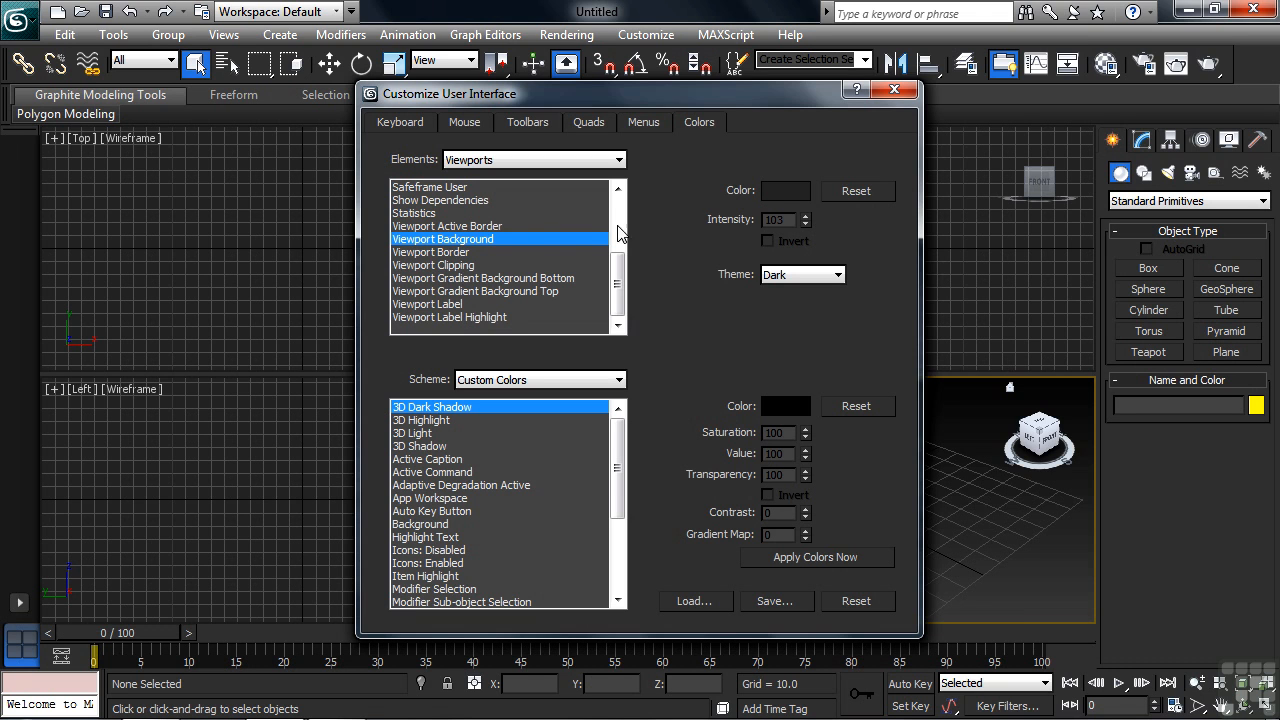
click(785, 190)
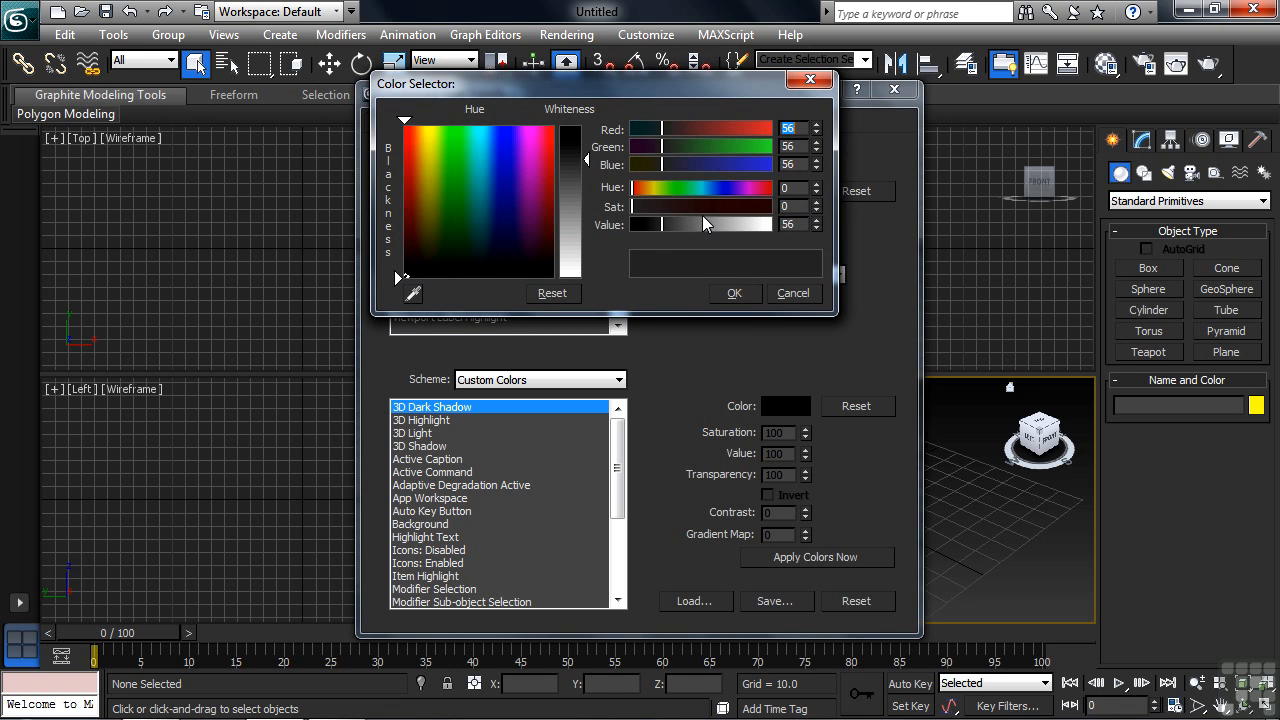
drag(665, 228, 716, 208)
click(800, 294)
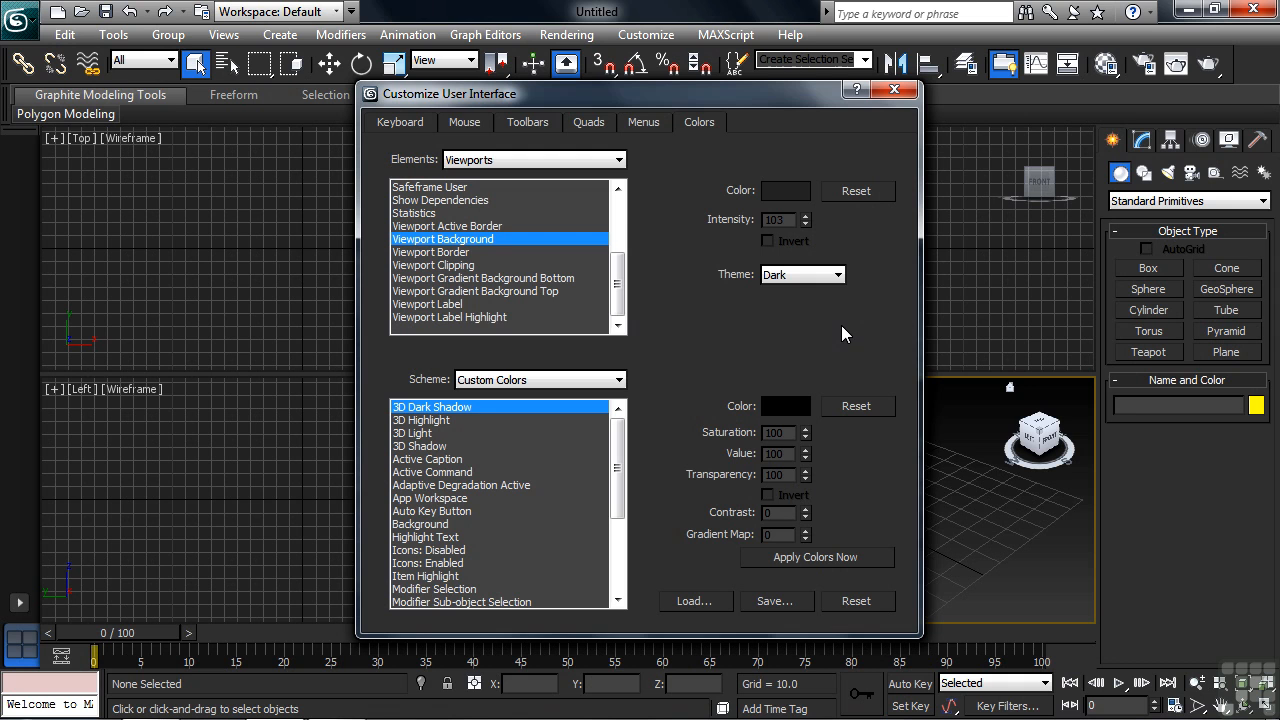
Step: Try yellow as the Selection color of the Geometry elements, cancel the change, and close the interface customization
click(619, 161)
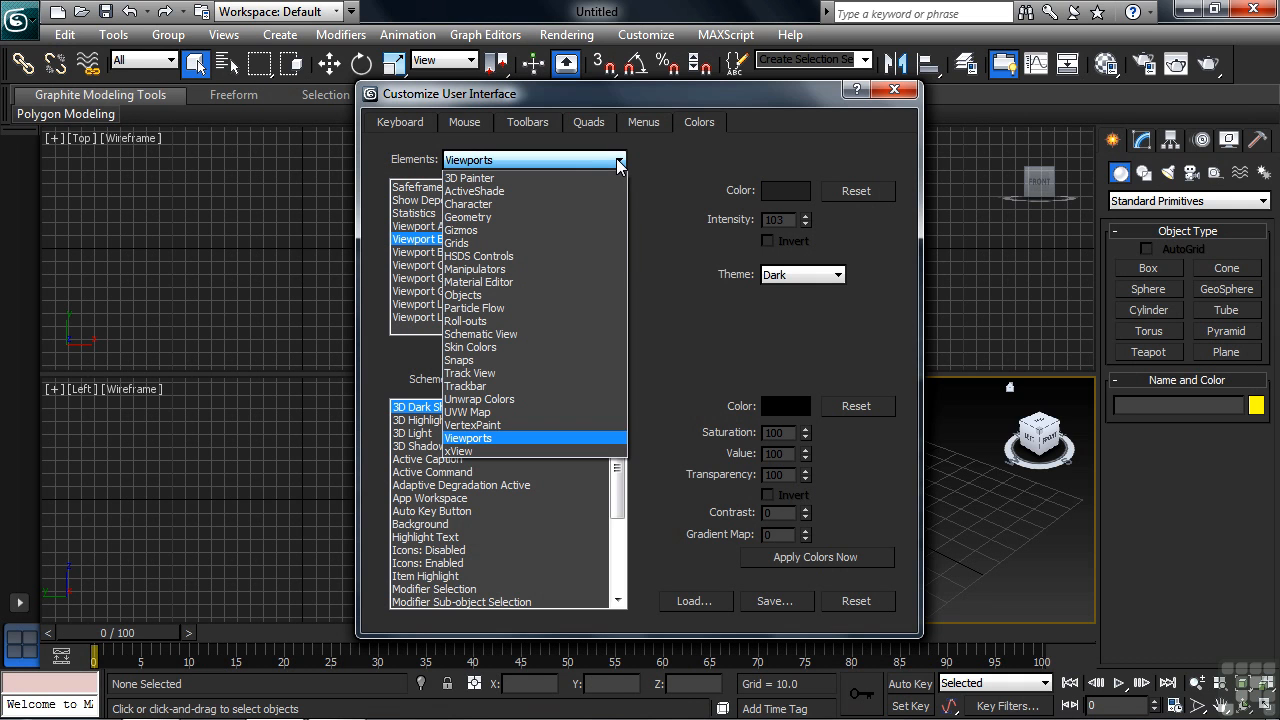
click(615, 217)
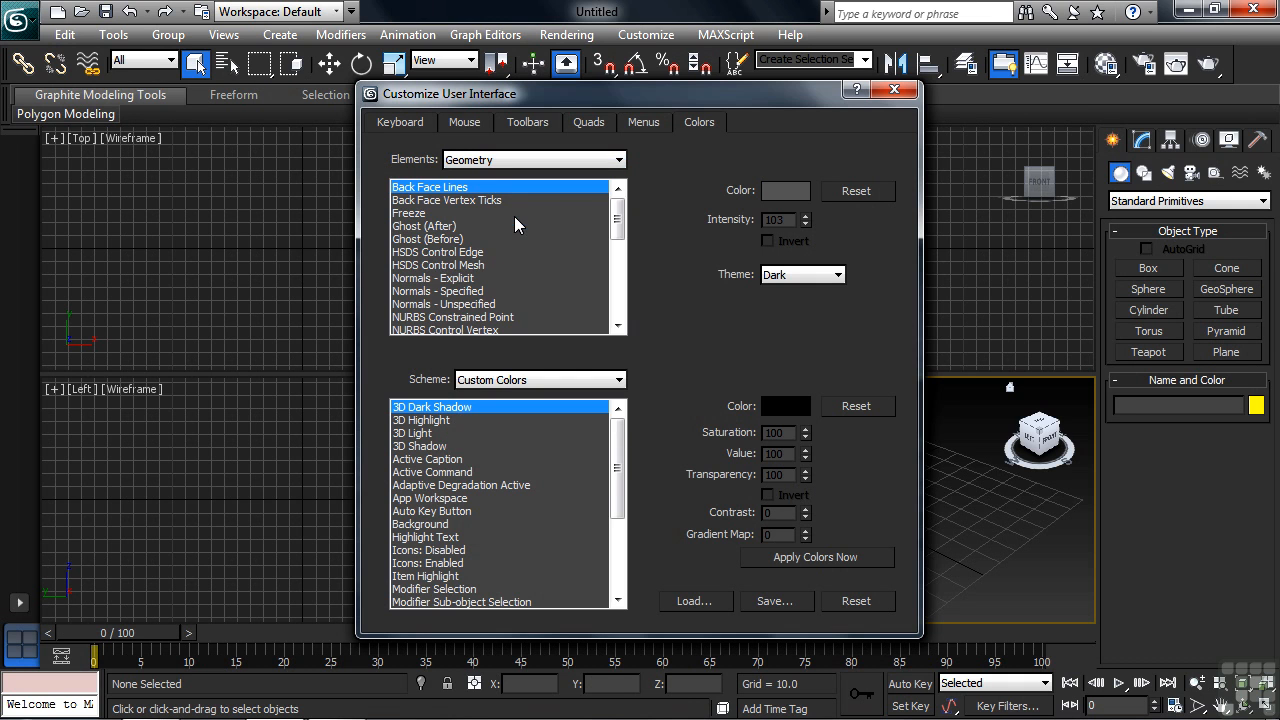
drag(621, 219, 612, 276)
click(432, 266)
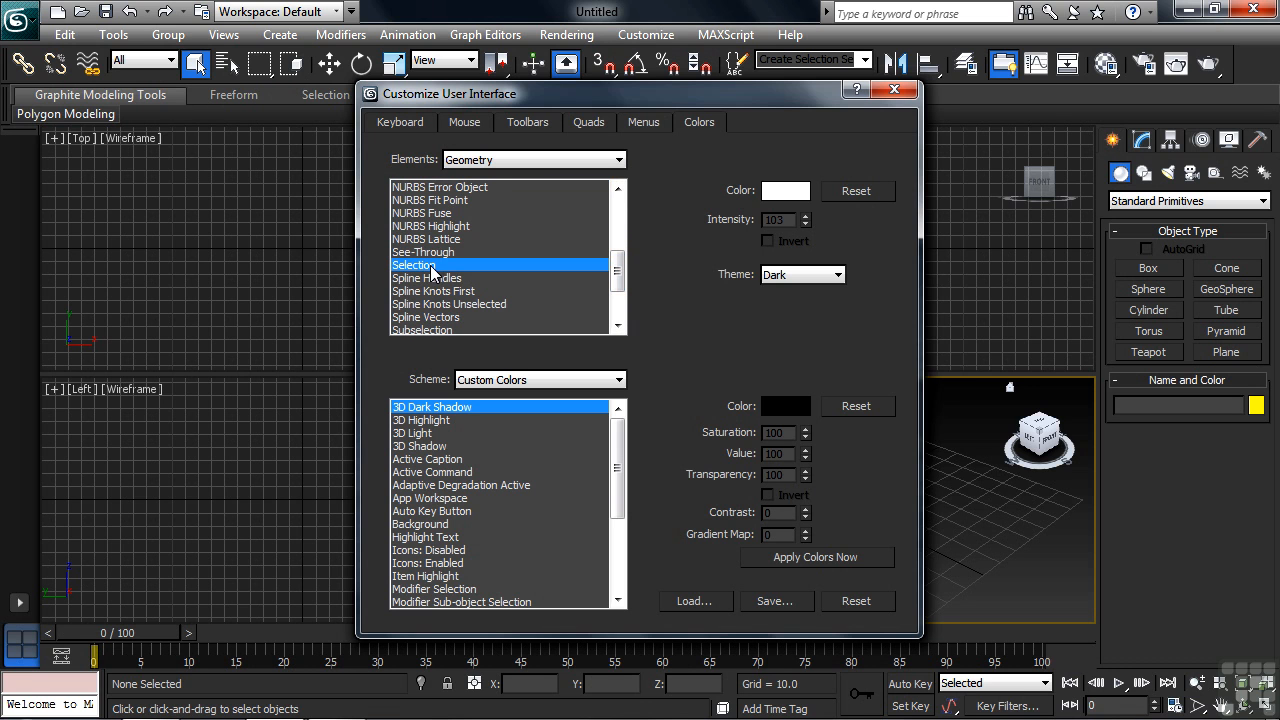
click(786, 192)
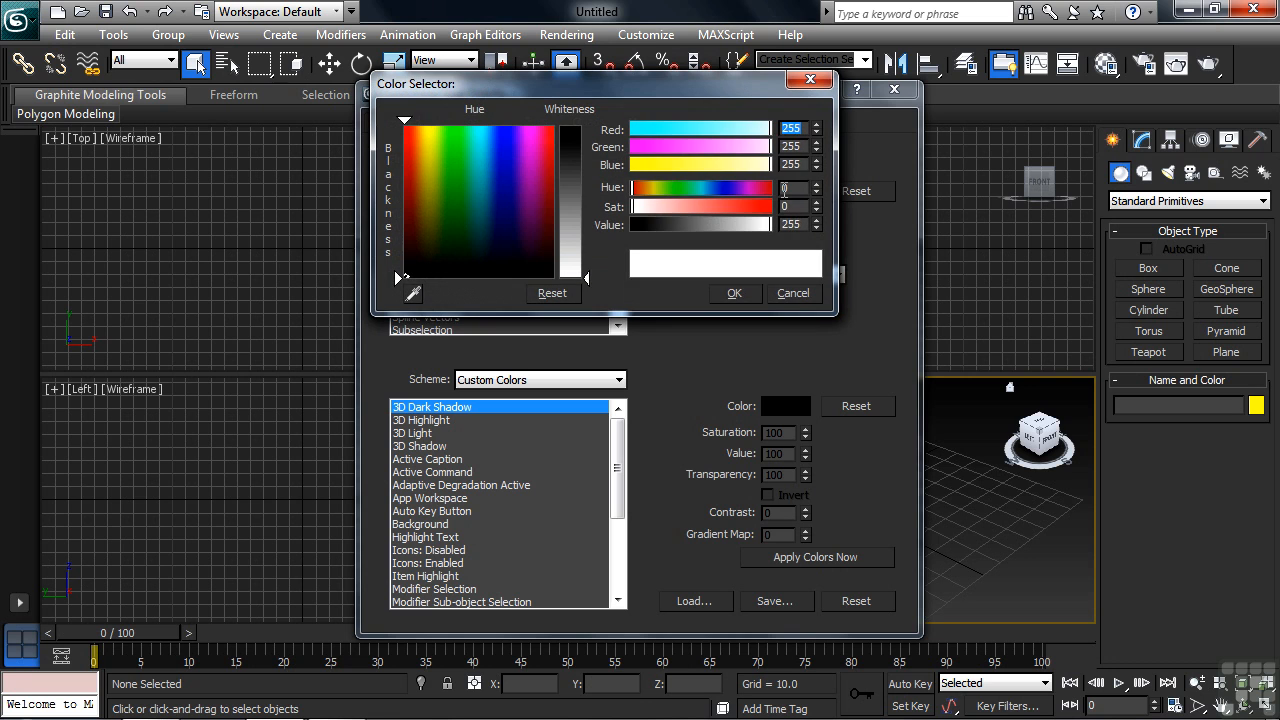
drag(740, 168, 590, 163)
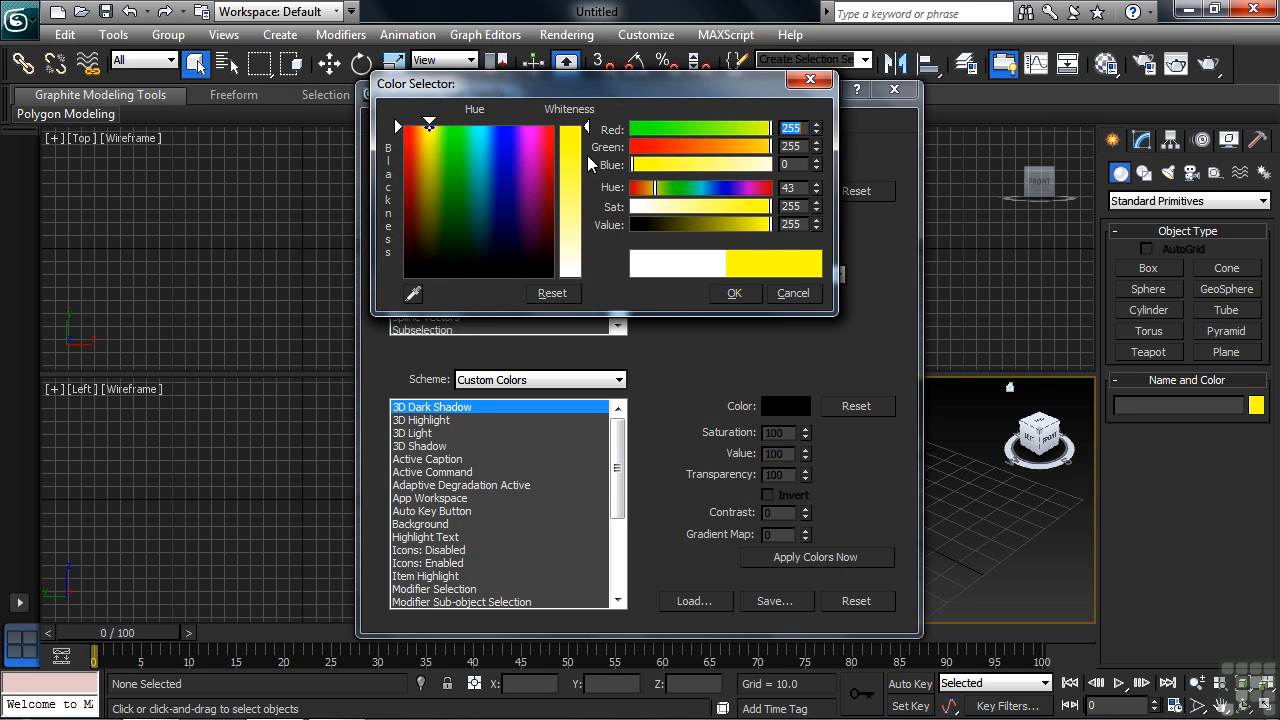
click(795, 294)
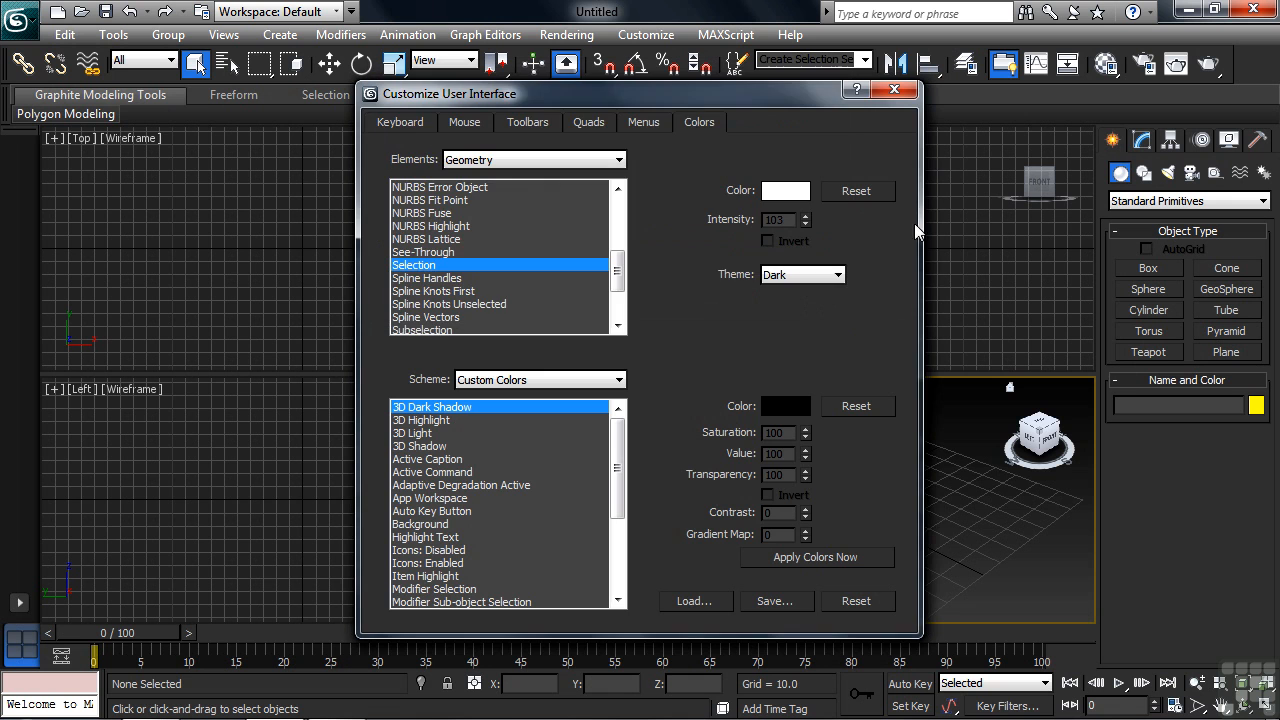
click(894, 89)
Step: Open the preferences and examine the large toolbar buttons option and the scene undo levels in the general settings
click(645, 35)
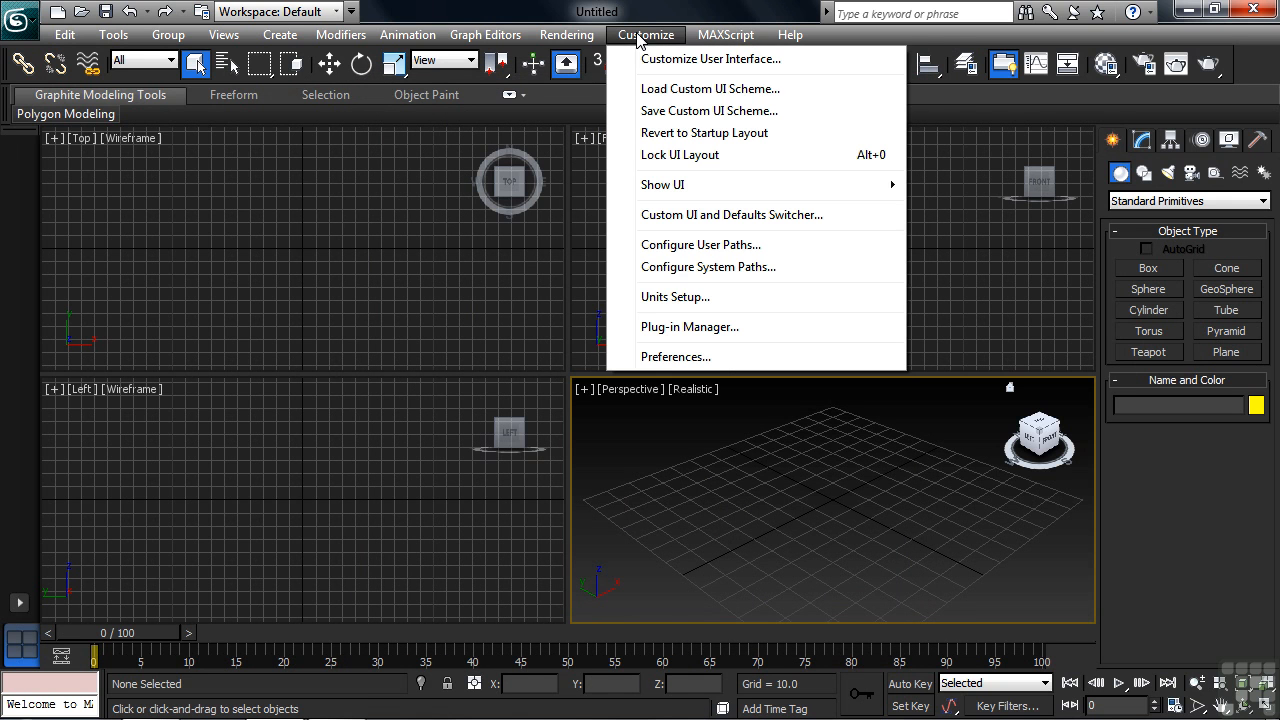
click(675, 357)
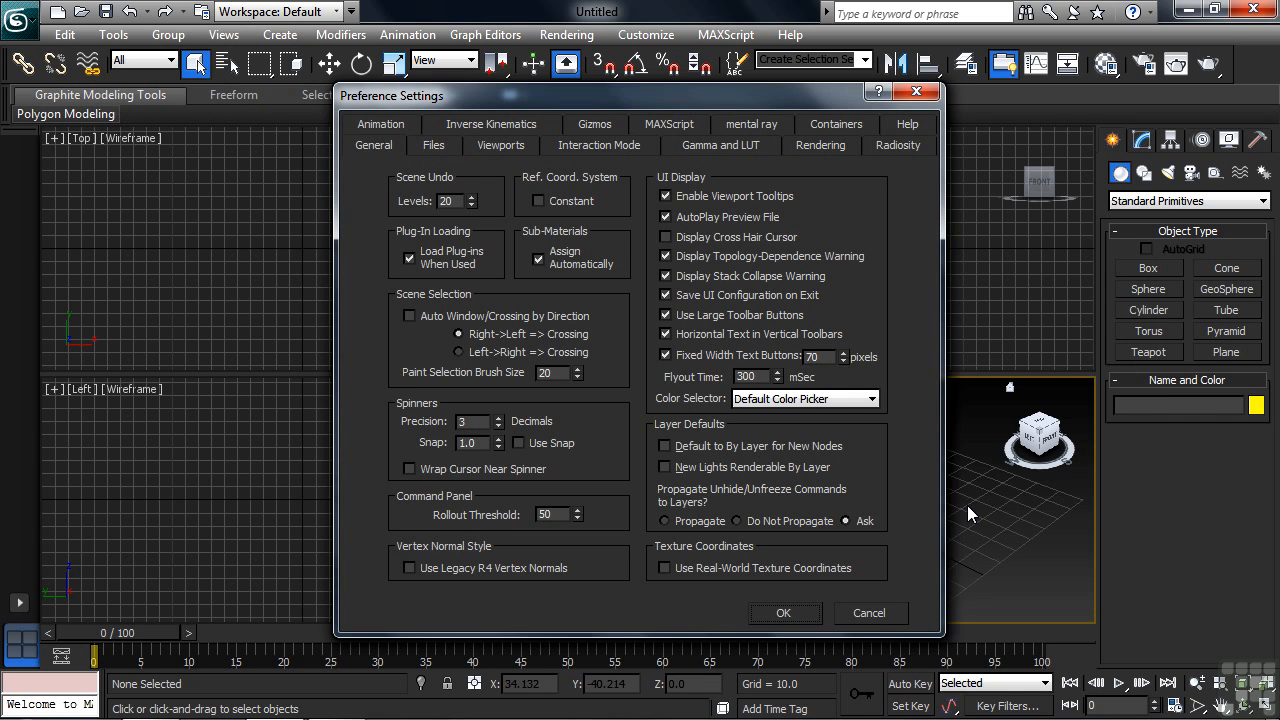
click(665, 315)
click(665, 315)
drag(459, 200, 426, 199)
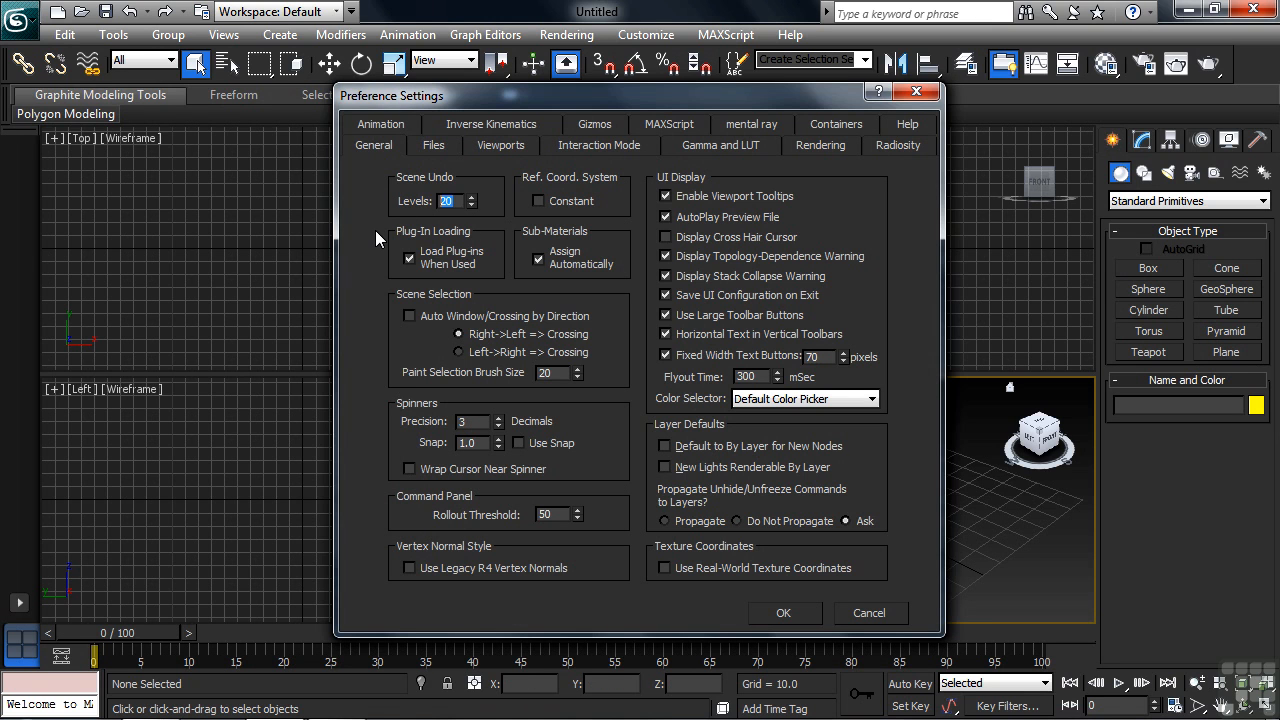
Step: Examine the number of Autobak files and the viewport vertex dot size, and leave the preferences without saving
click(433, 146)
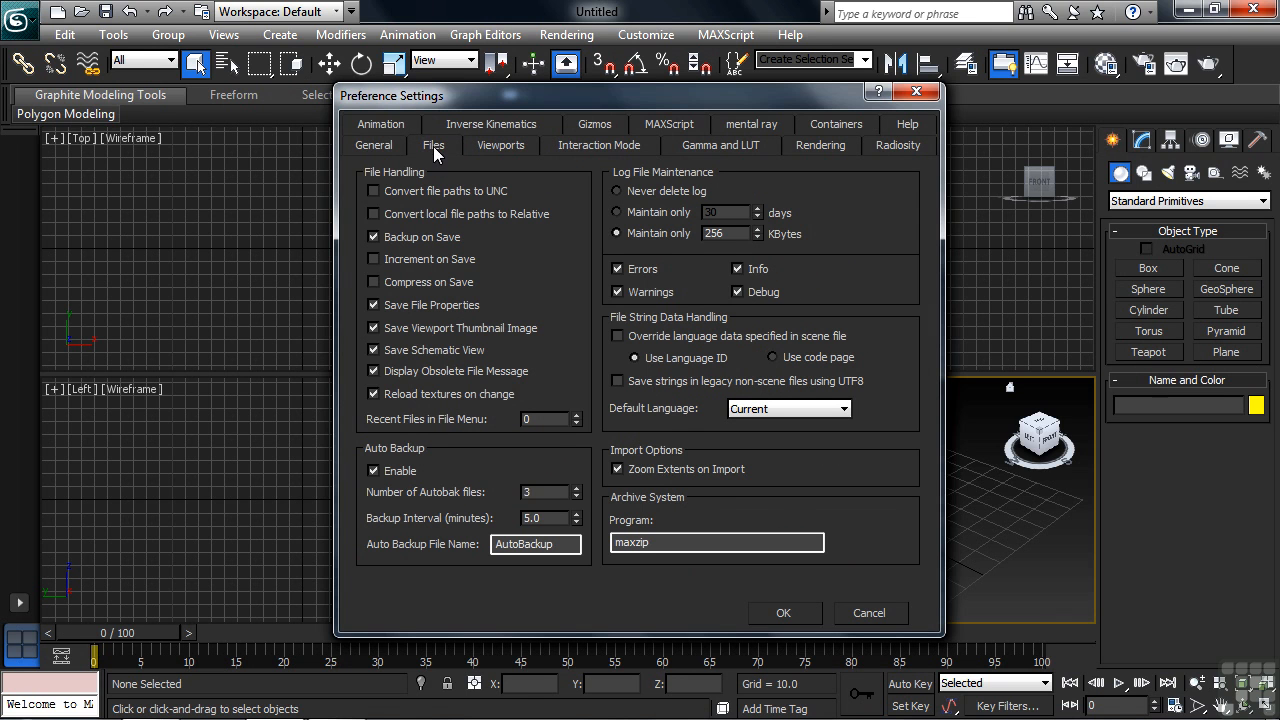
click(575, 489)
click(575, 489)
click(515, 146)
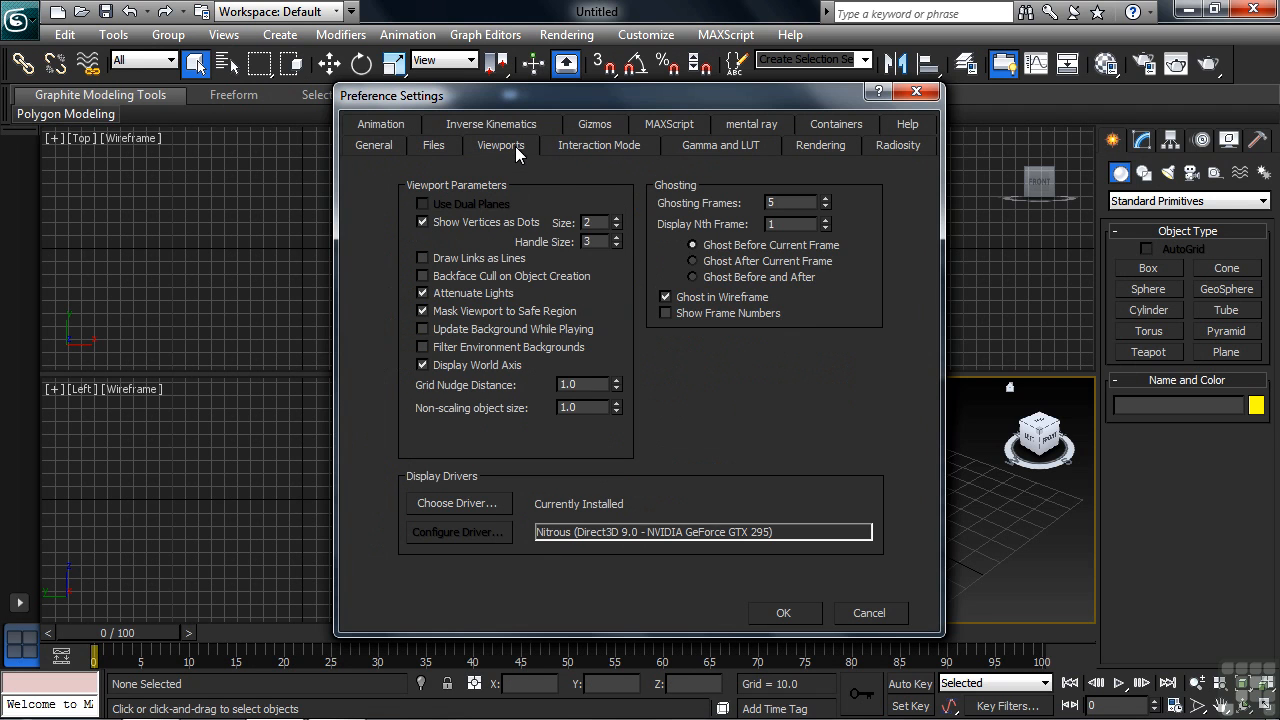
double_click(597, 222)
click(871, 610)
Step: Load the 3dsMax2009 custom UI scheme and acknowledge the restart notice
click(655, 36)
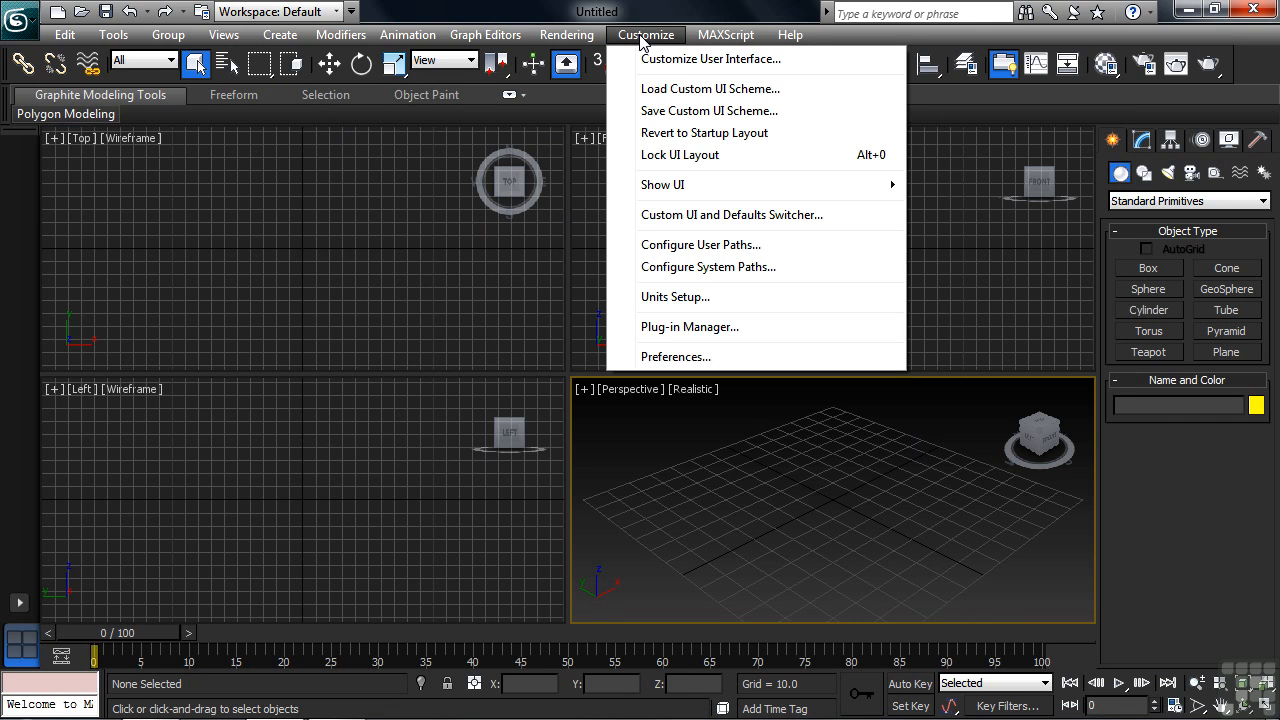
click(655, 89)
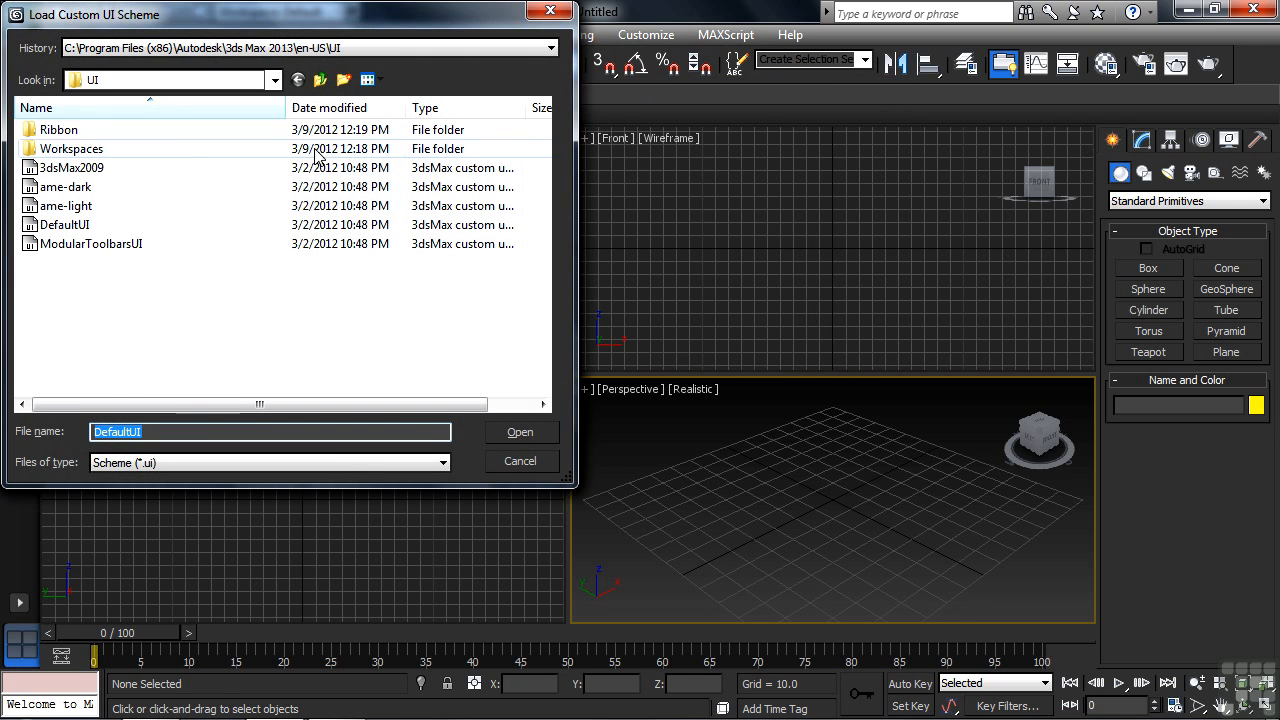
click(100, 176)
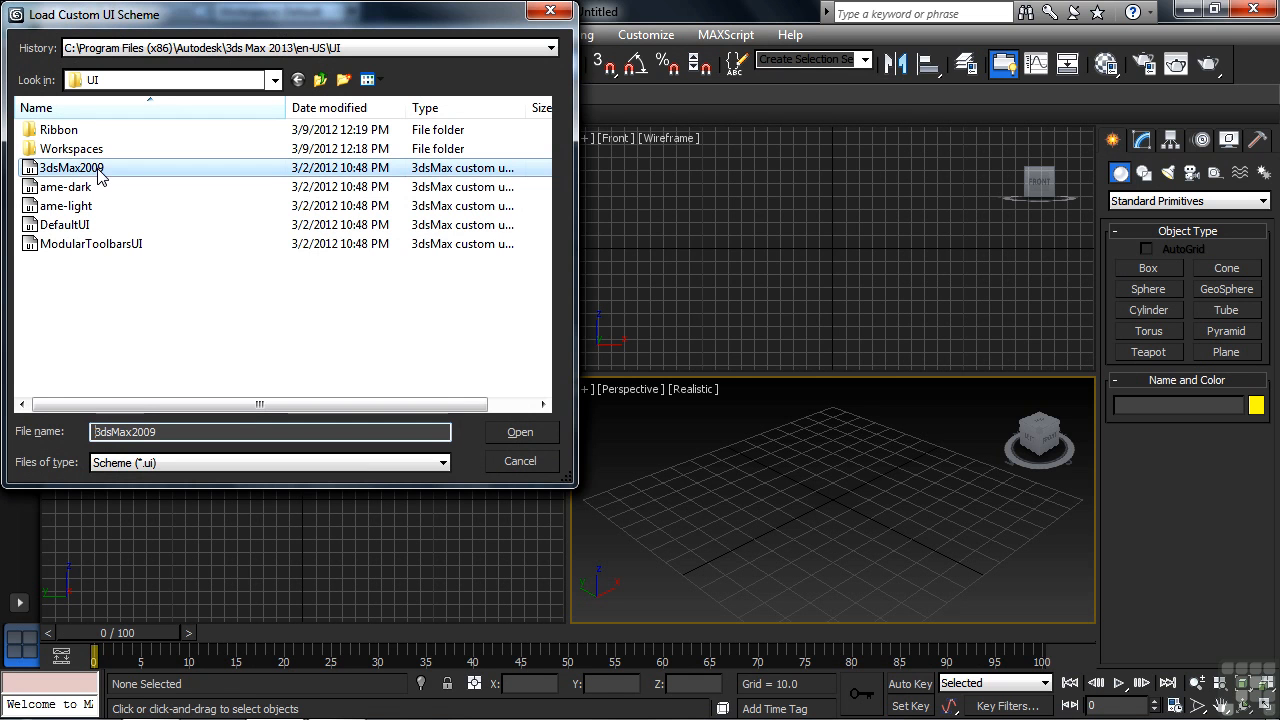
double_click(100, 170)
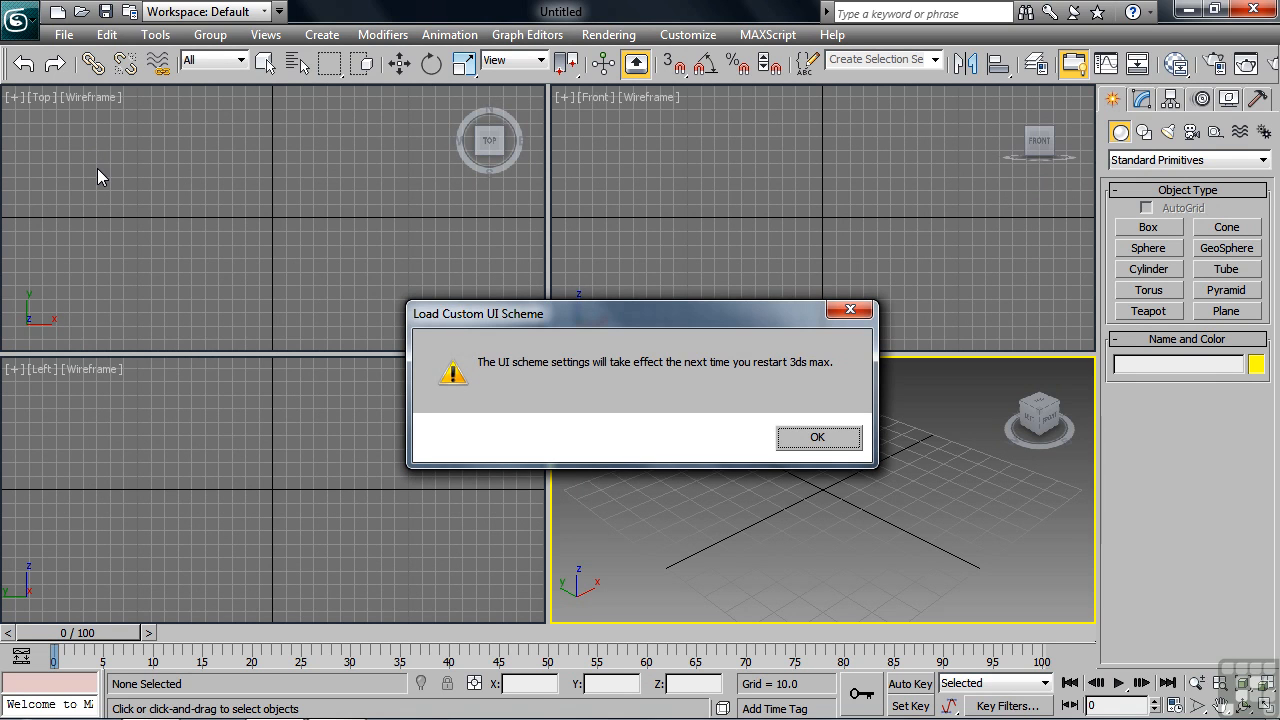
click(815, 438)
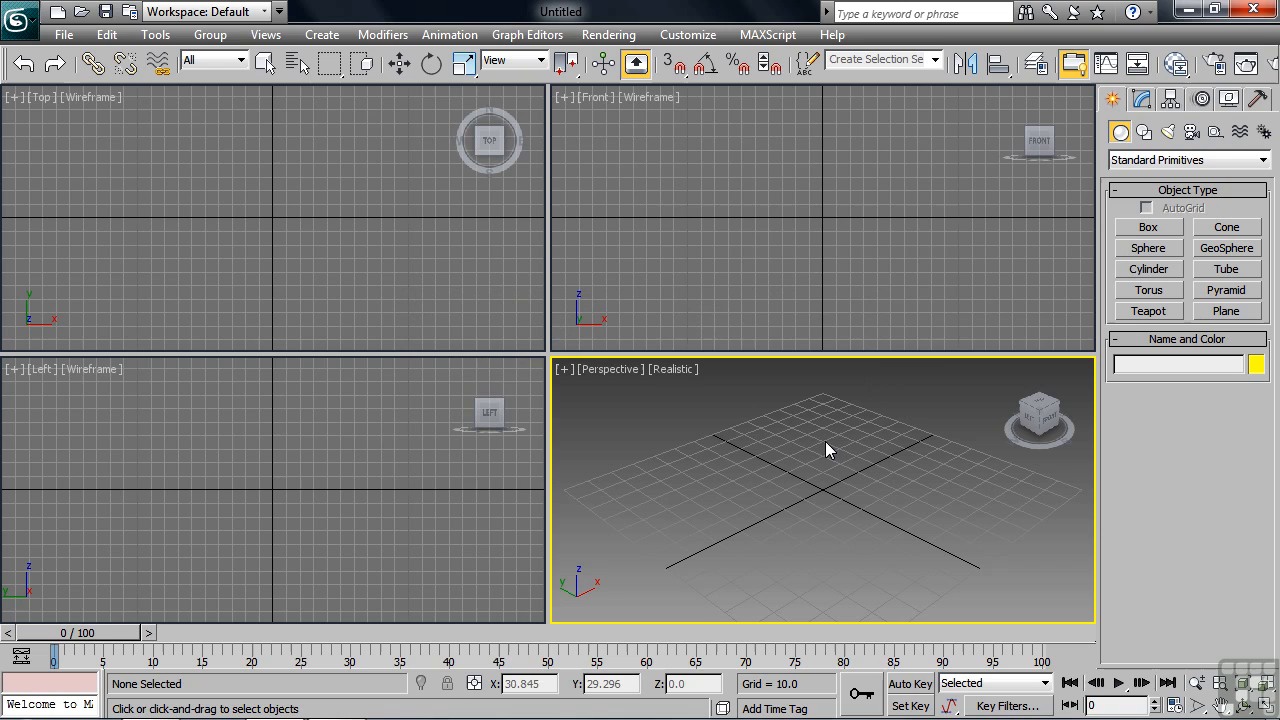
Step: Load the DefaultUI custom UI scheme
click(688, 34)
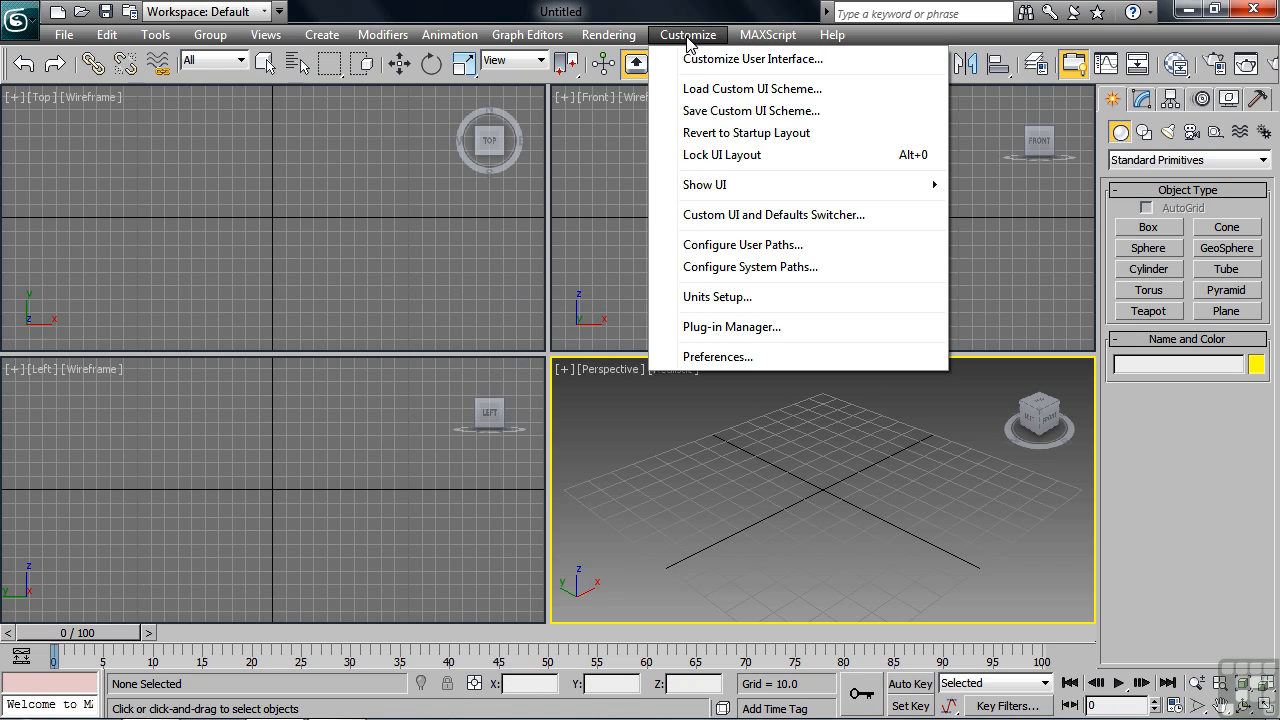
click(700, 90)
click(62, 225)
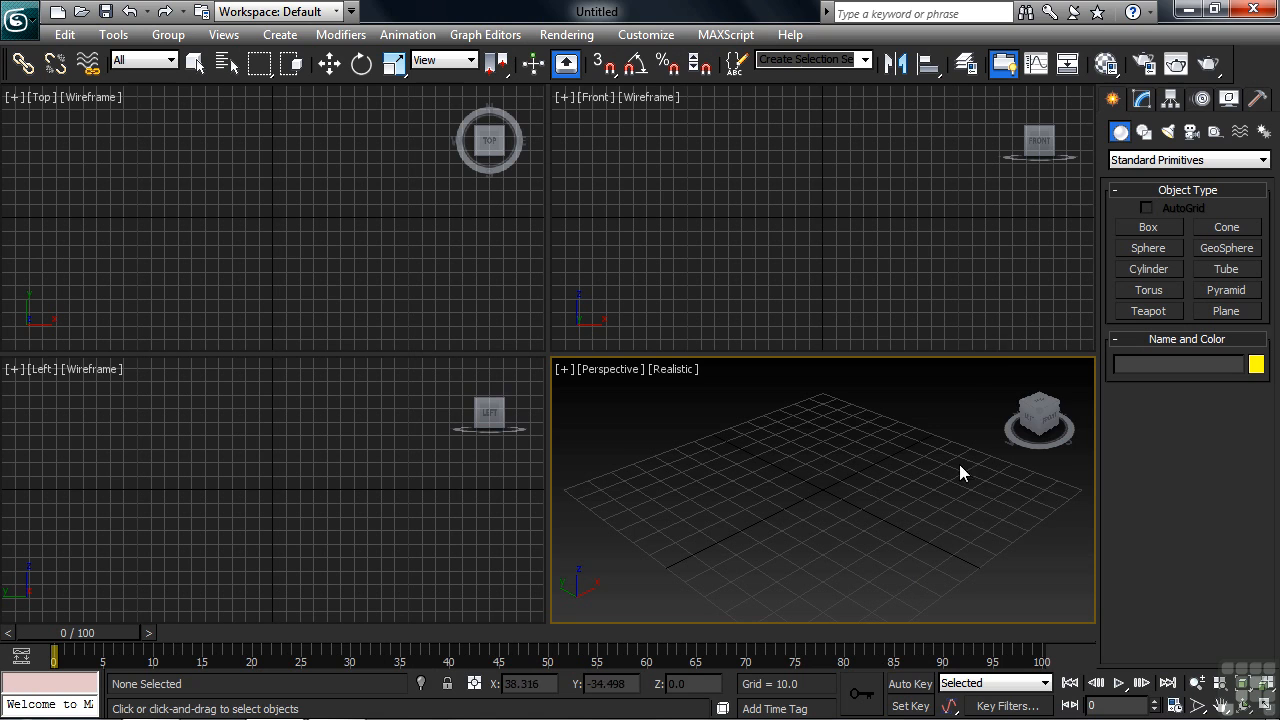
Step: Float the Command Panel as a separate window
right_click(1103, 112)
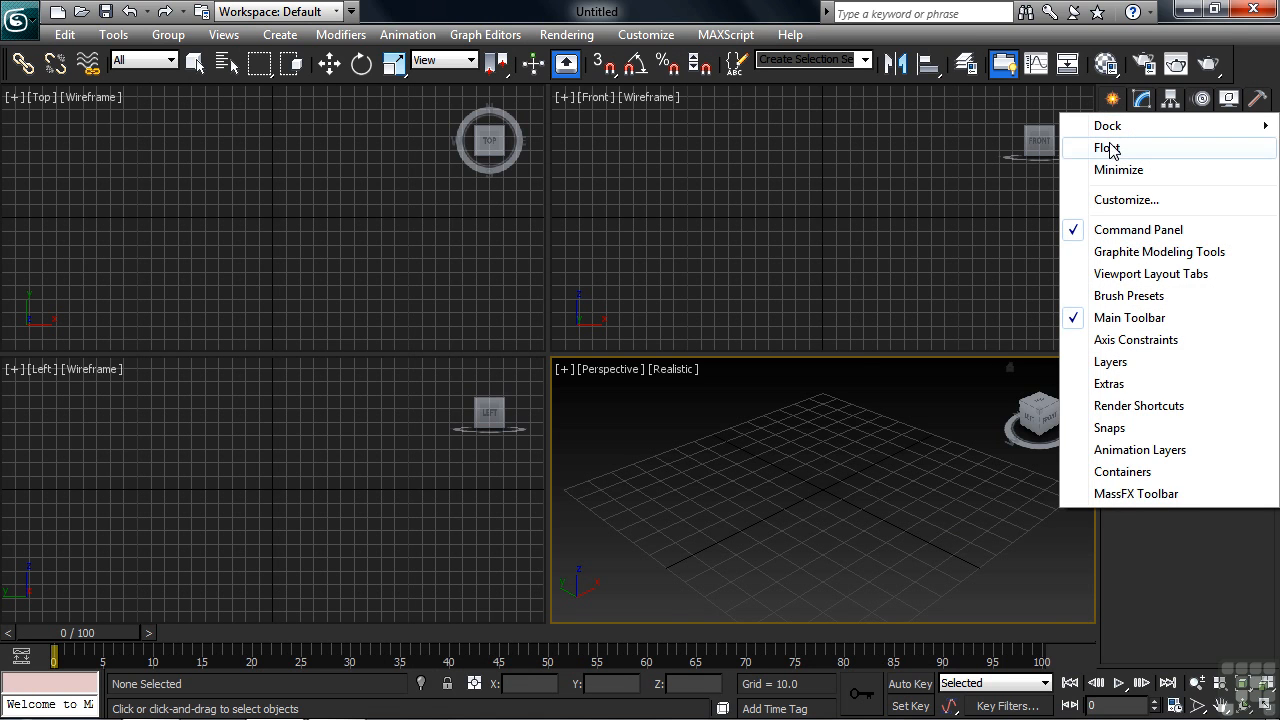
click(1105, 148)
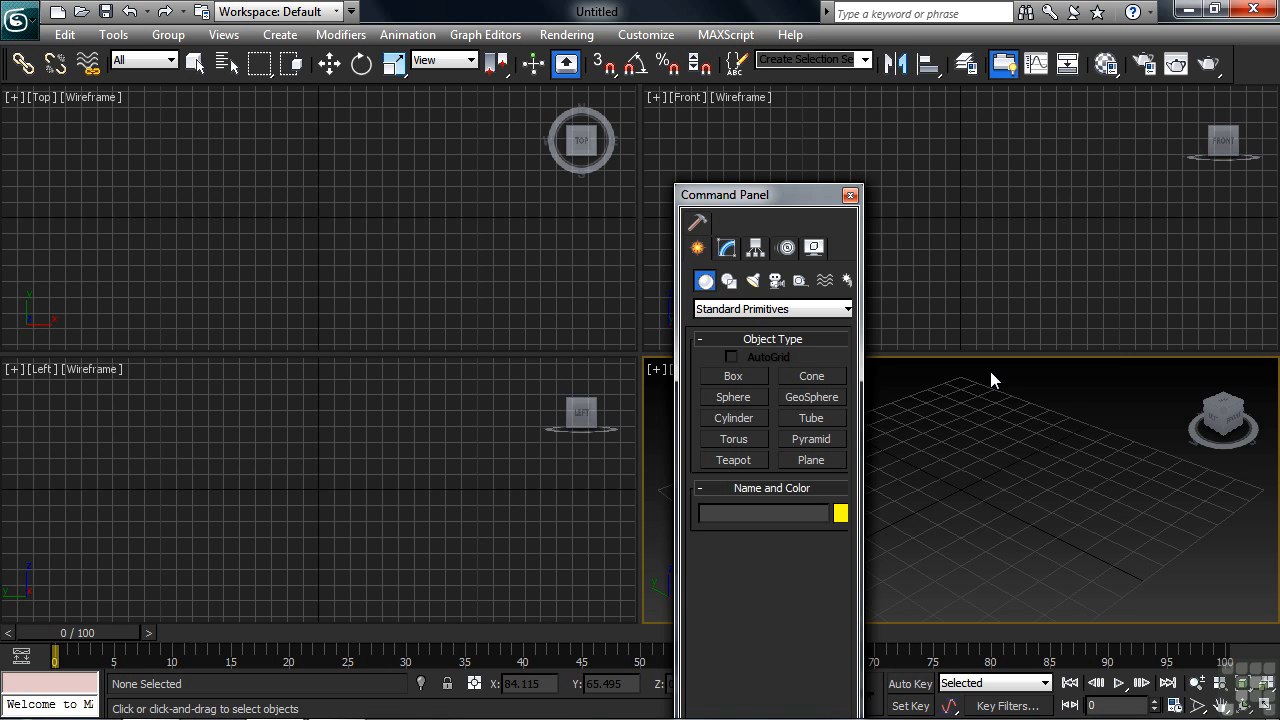
Step: Move the floating Command Panel up and dock it with the Right option
drag(794, 196, 801, 134)
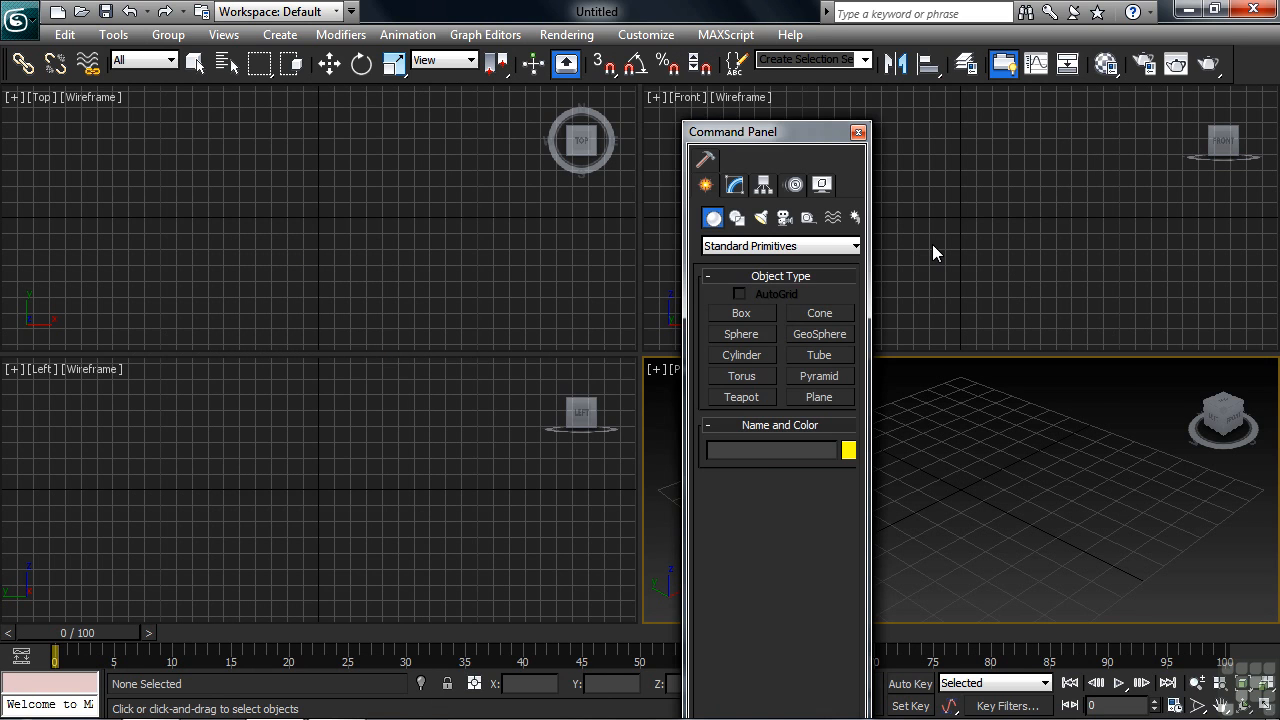
right_click(856, 188)
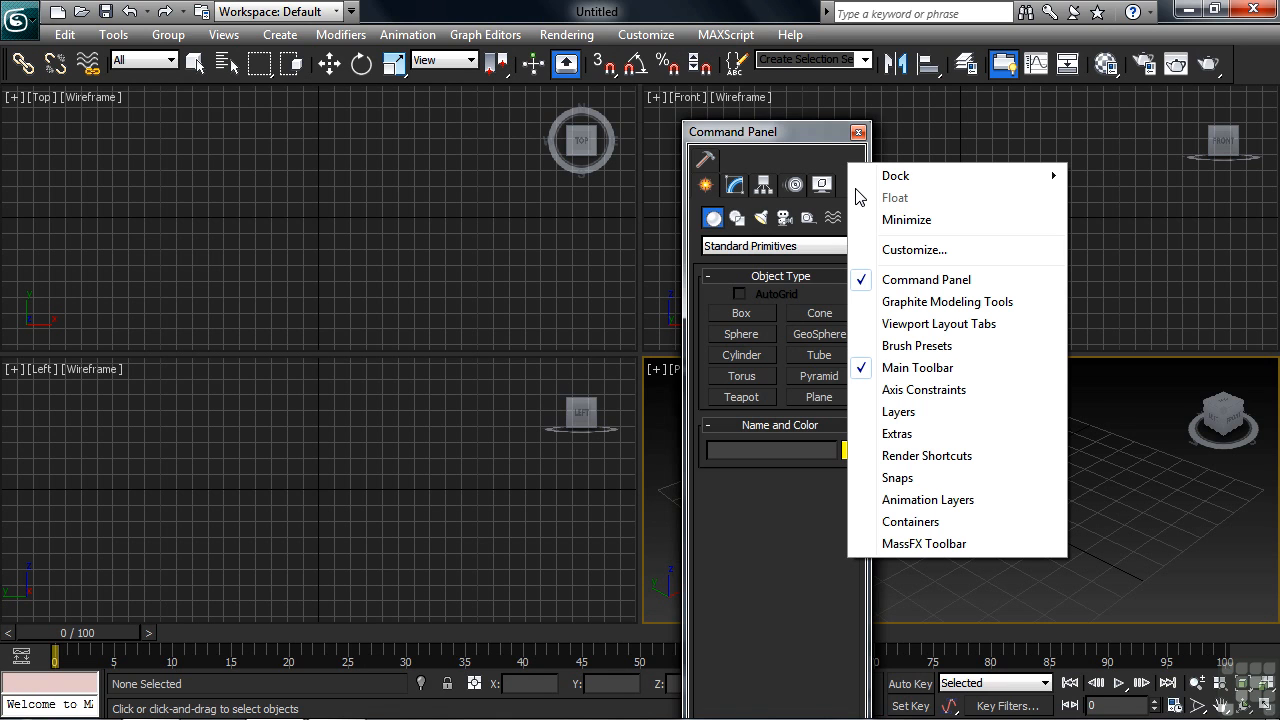
mouse_move(895, 180)
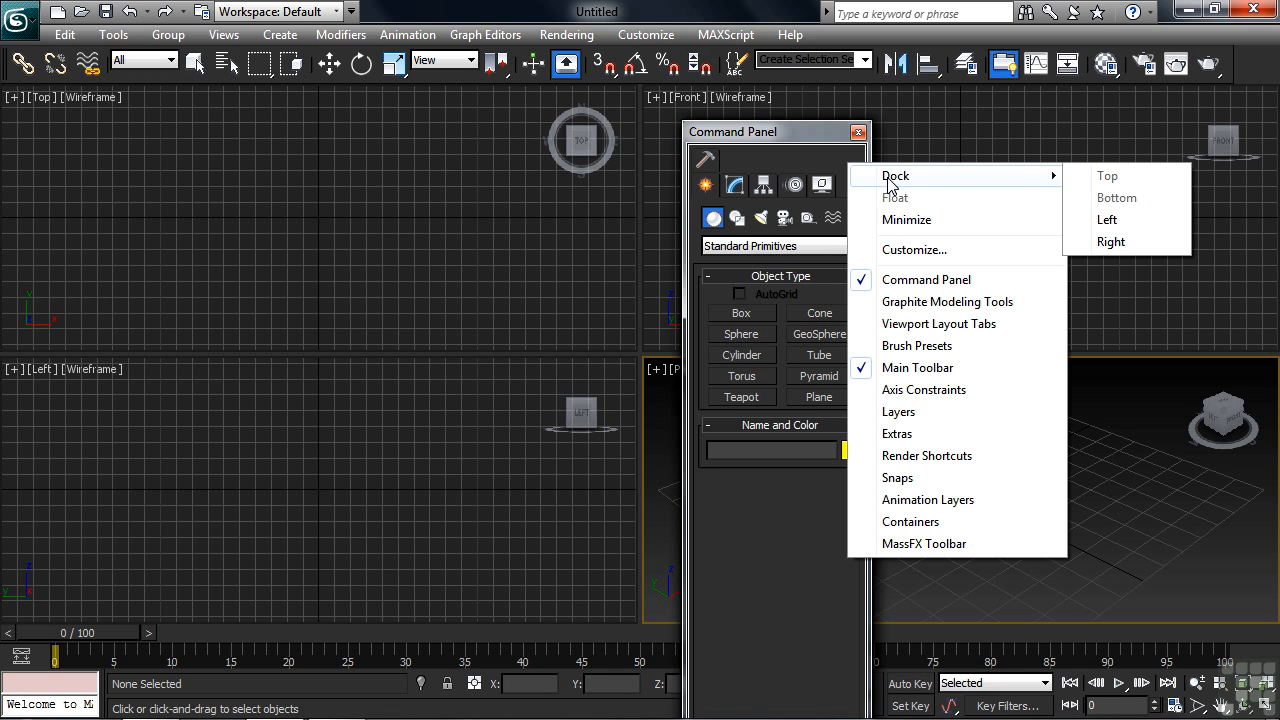
click(1110, 242)
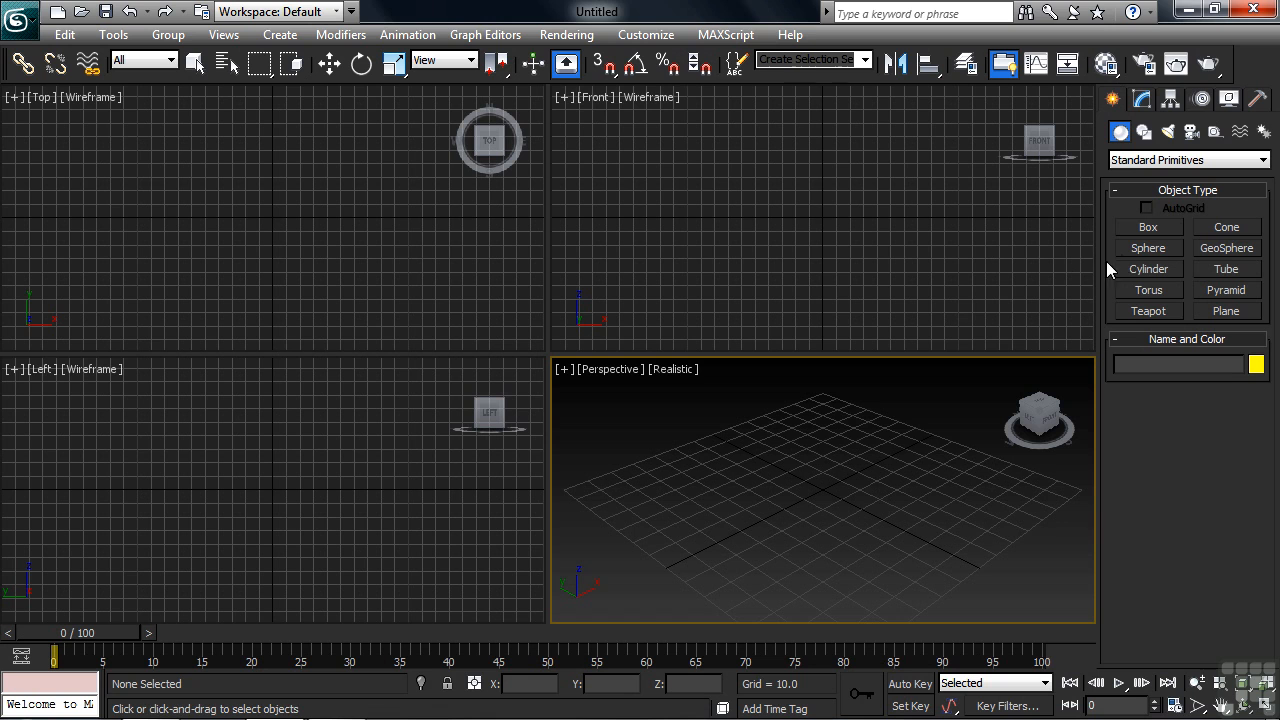
Step: Activate the Sphere tool, widen the Command Panel to two columns, and narrow it back to one column
click(1140, 249)
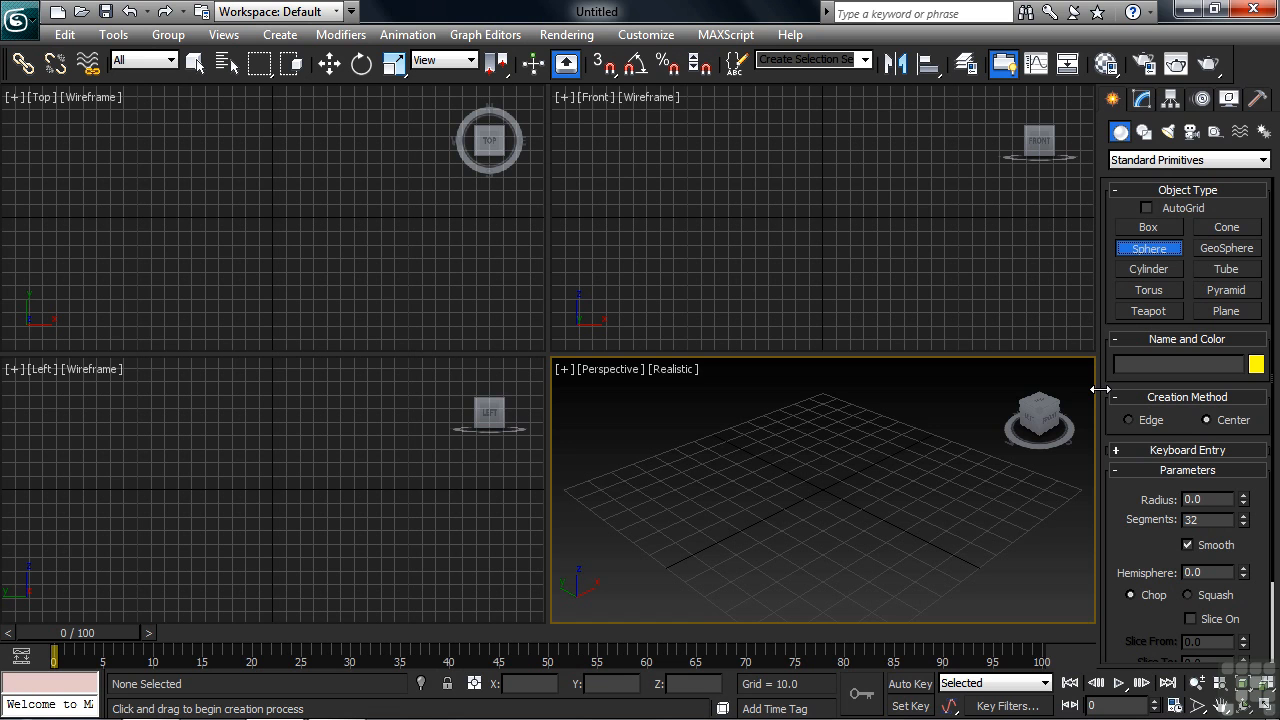
drag(1100, 389, 915, 392)
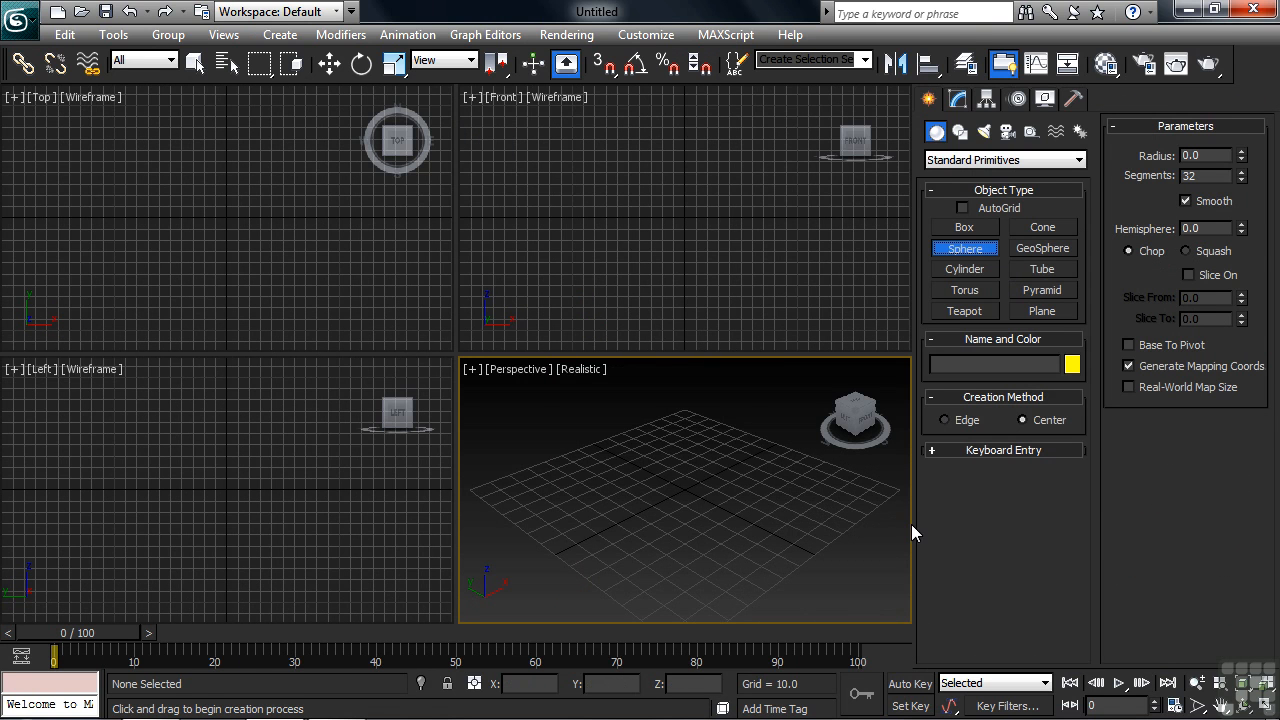
drag(1065, 539, 1108, 543)
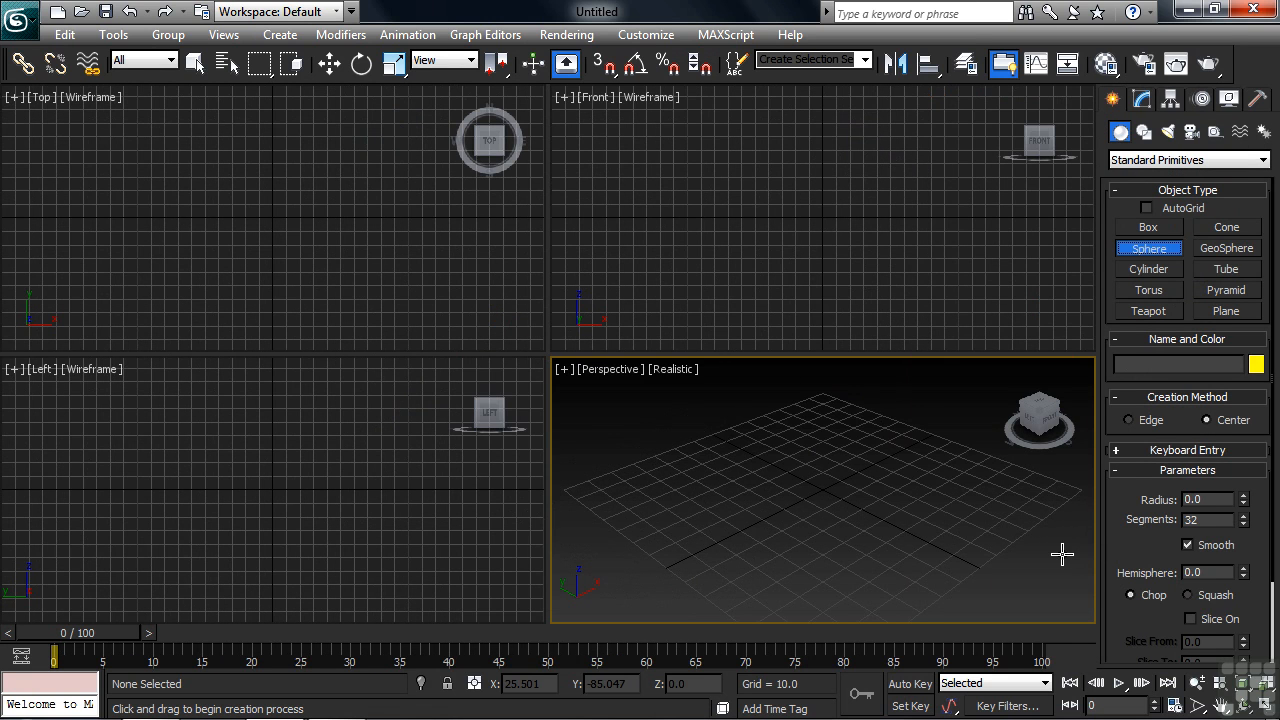
Step: Show the Snaps and MassFX toolbars, and move the MassFX Toolbar clear of the Snaps toolbar
right_click(1249, 77)
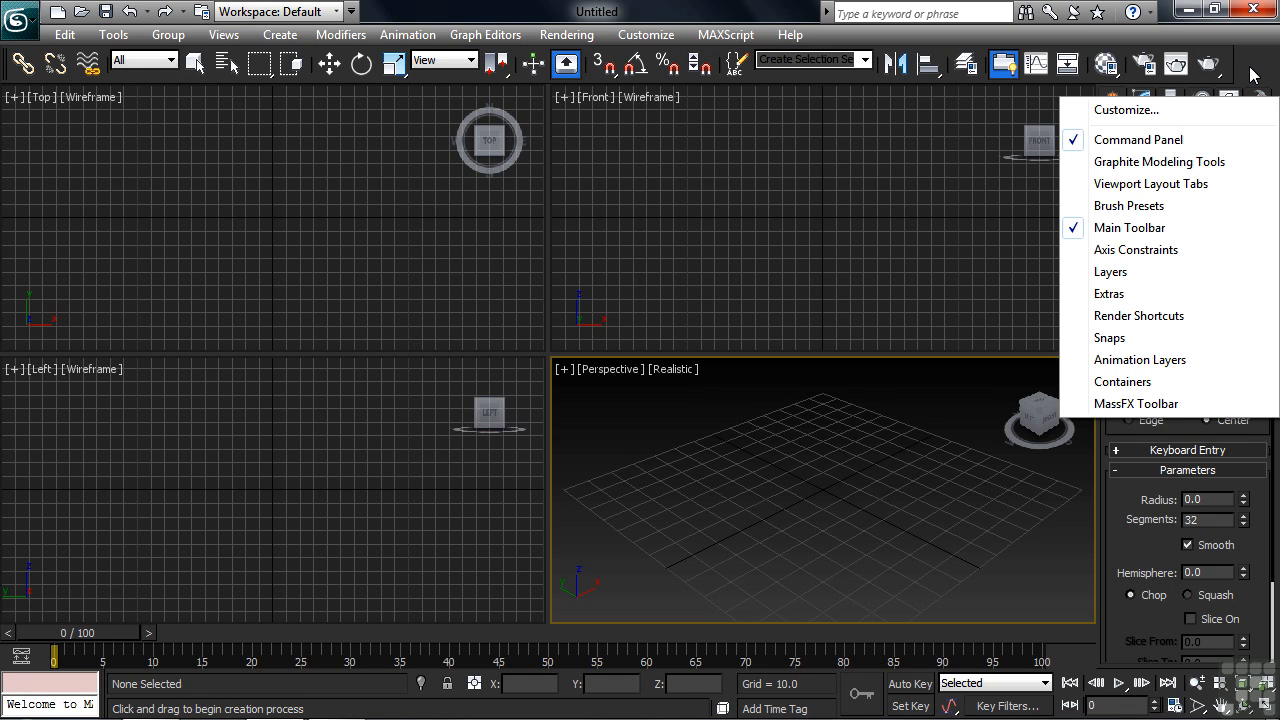
click(1082, 339)
right_click(1258, 77)
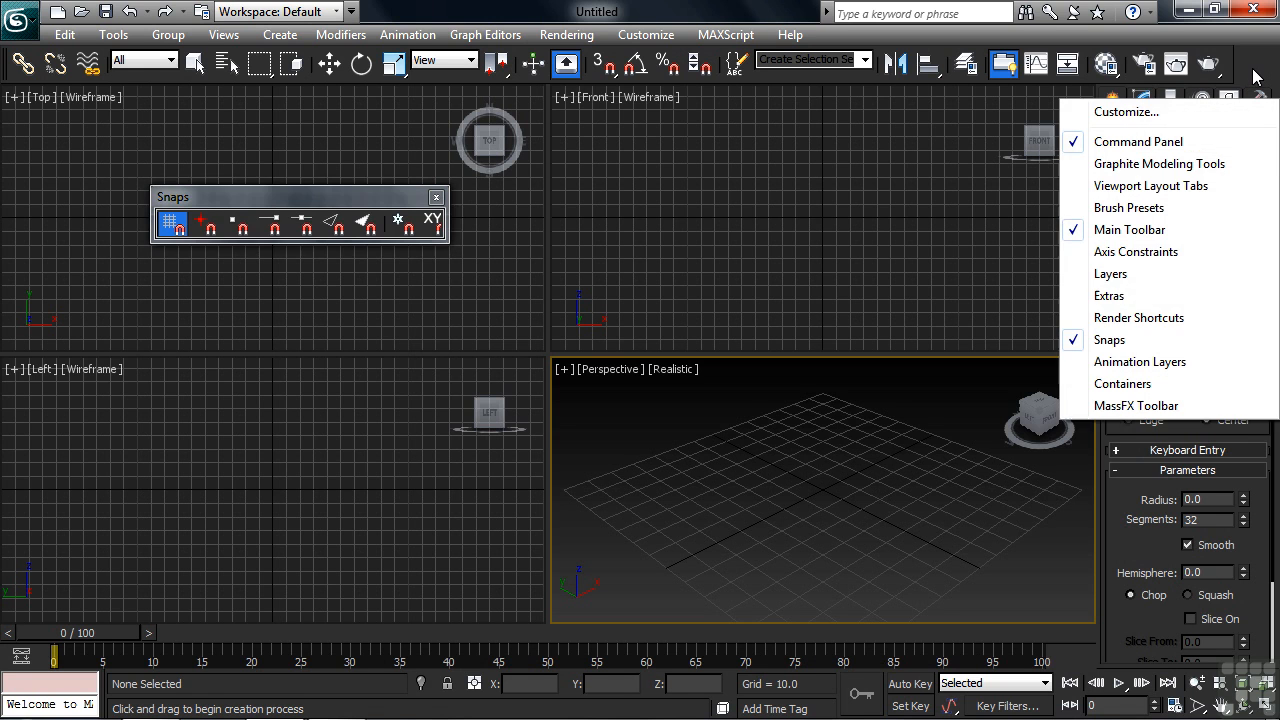
click(1082, 407)
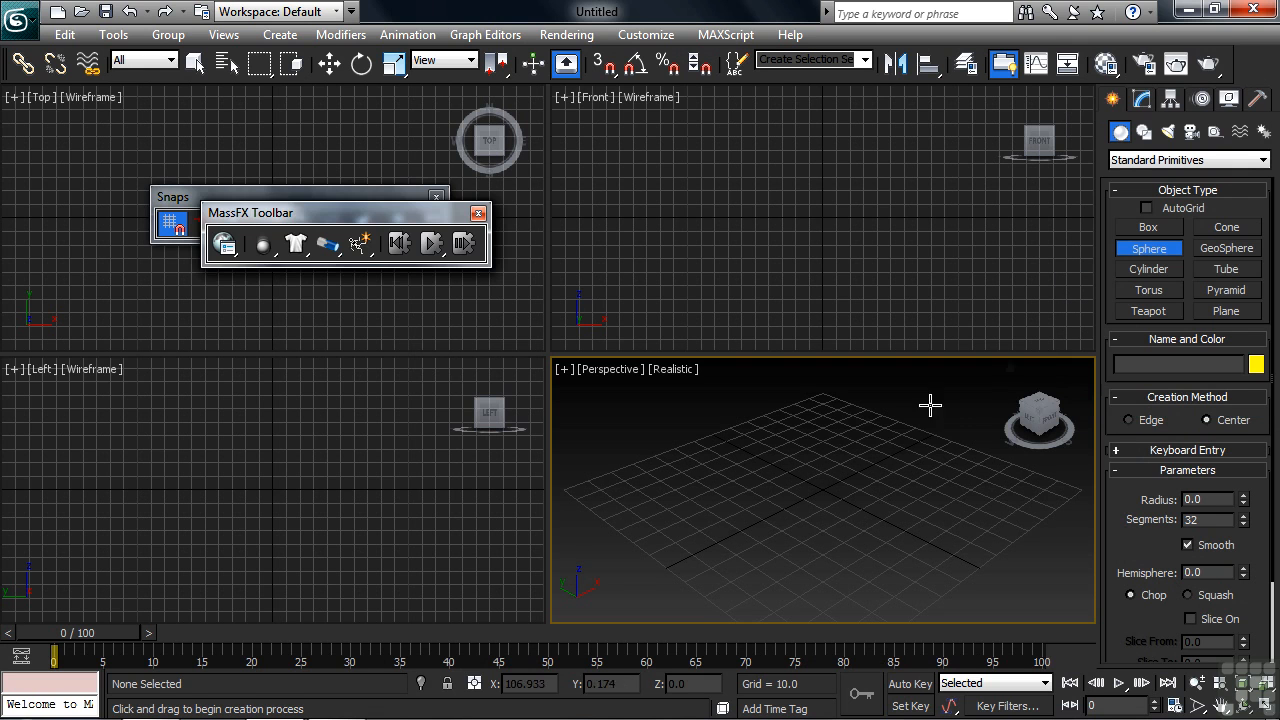
drag(411, 214, 374, 308)
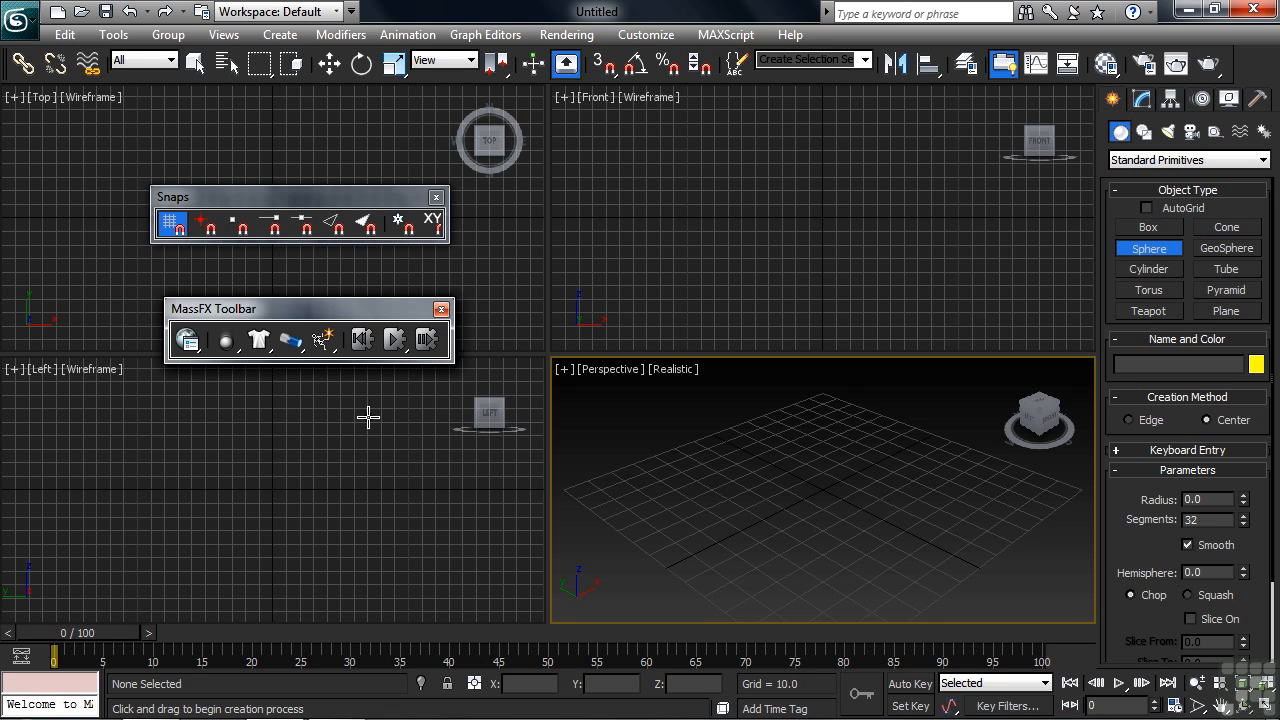
Step: Dock the MassFX Toolbar beneath the main toolbar, and float it again
drag(366, 312, 365, 97)
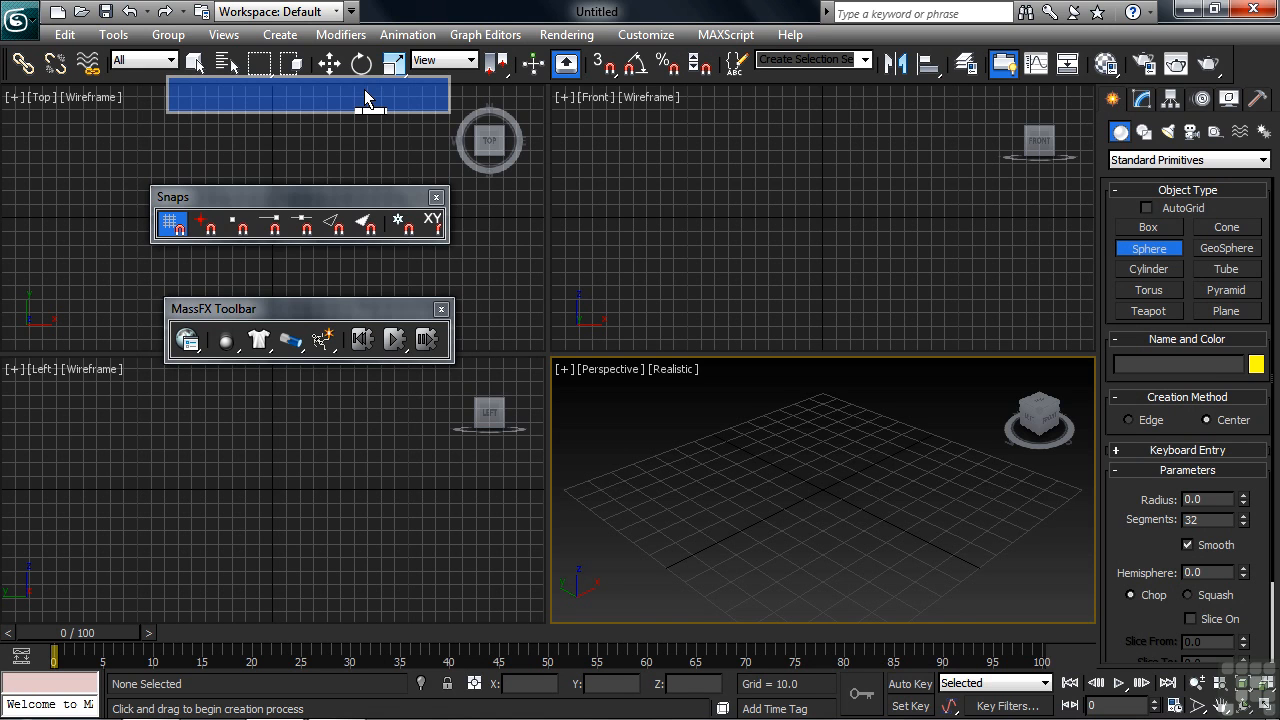
drag(365, 97, 365, 97)
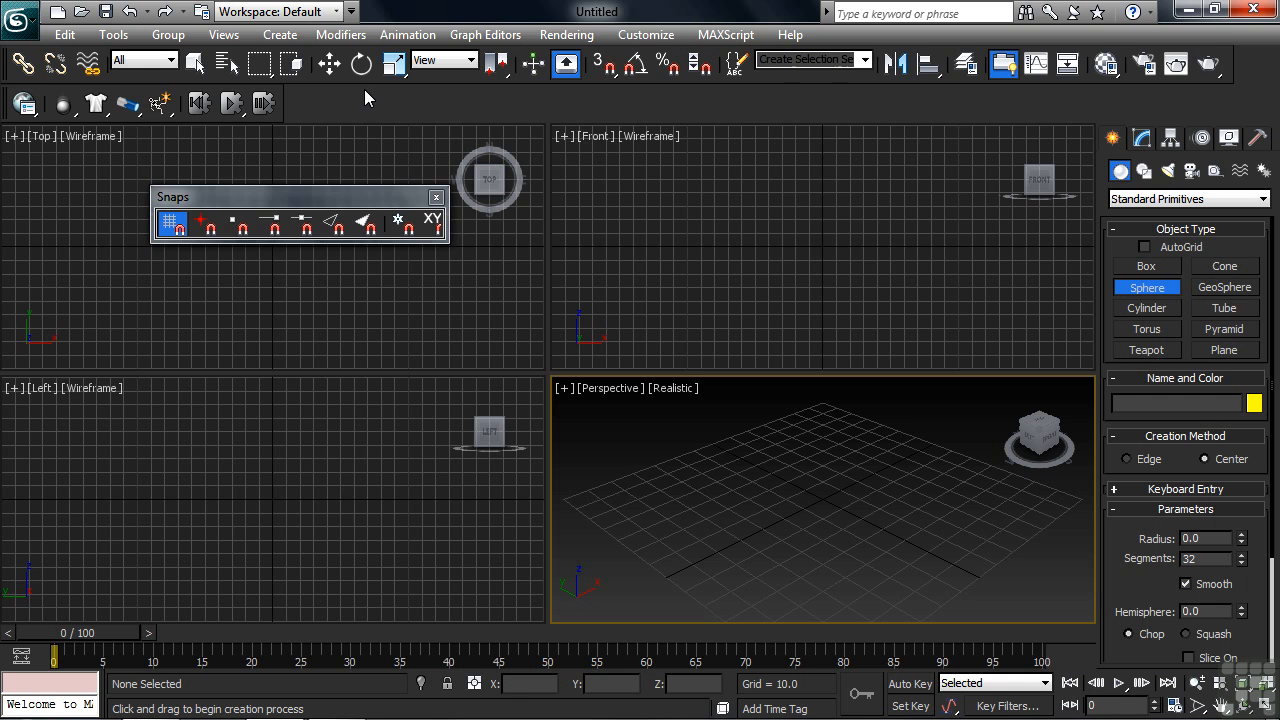
right_click(7, 113)
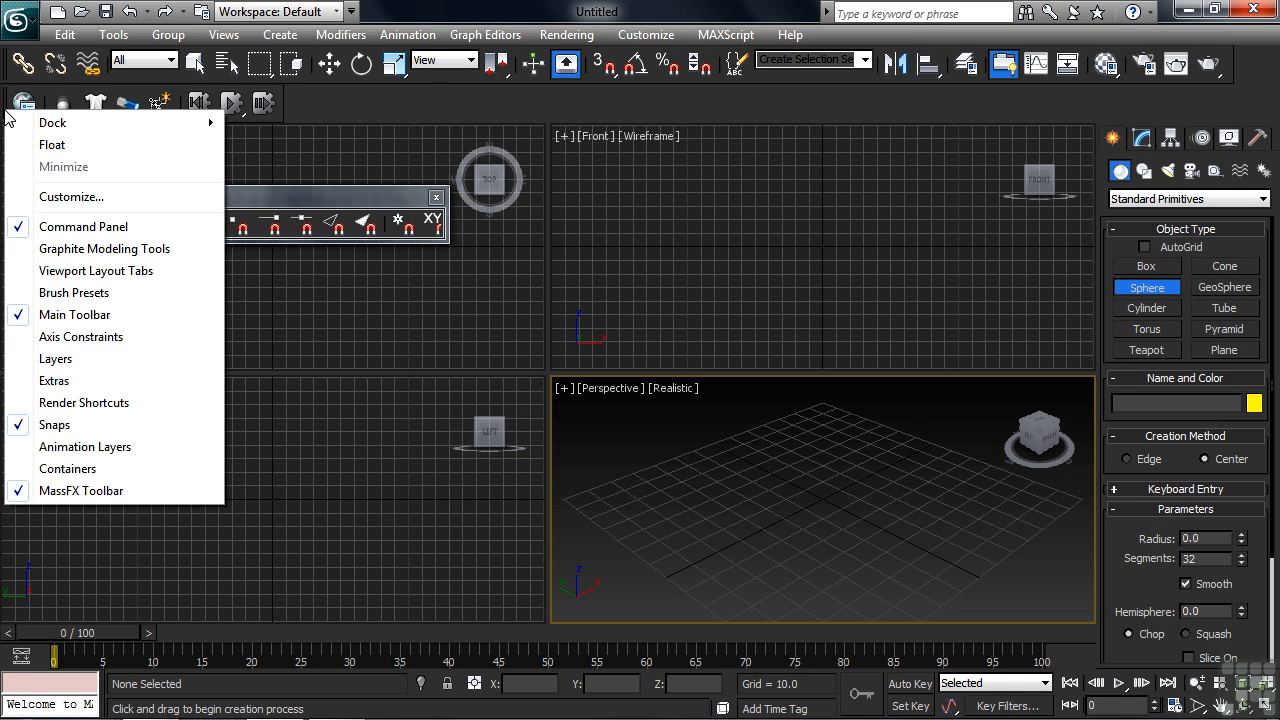
click(58, 146)
Step: Close the floating MassFX and Snaps toolbars, and exit the Sphere tool
click(441, 309)
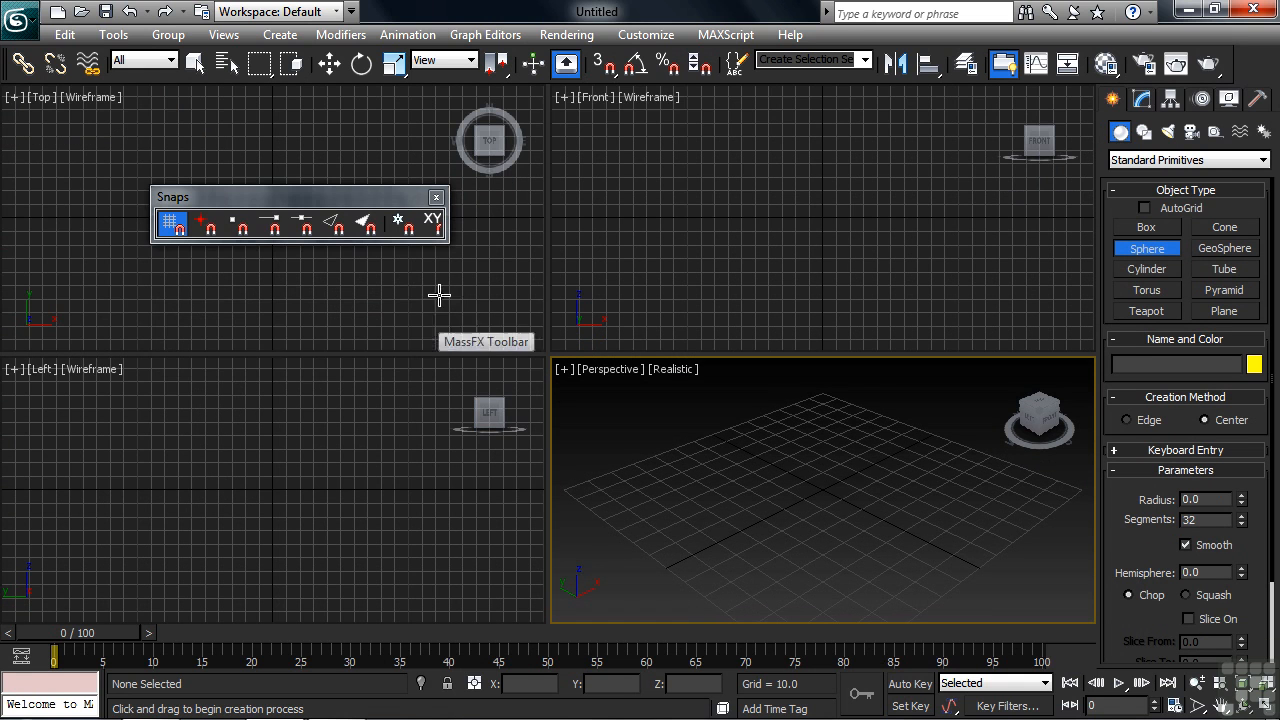
click(437, 198)
right_click(730, 504)
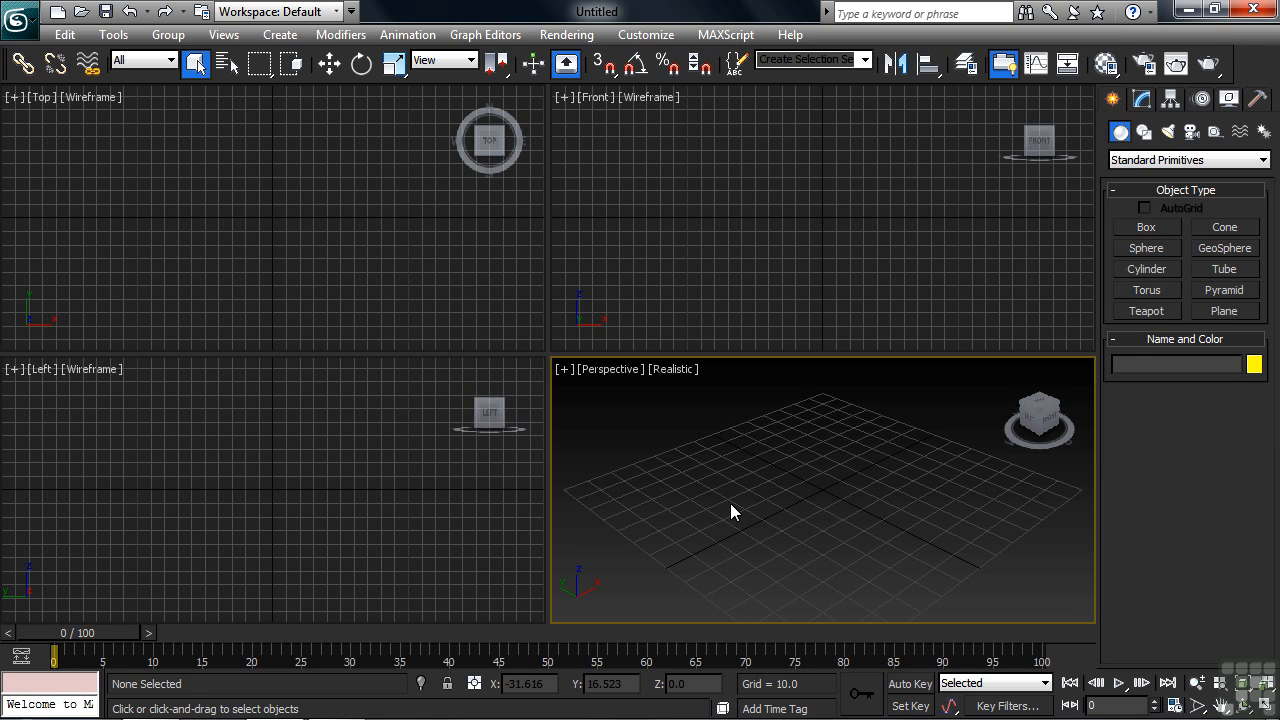
Step: Hide the Command Panel with the Show UI options, and show it again
click(646, 34)
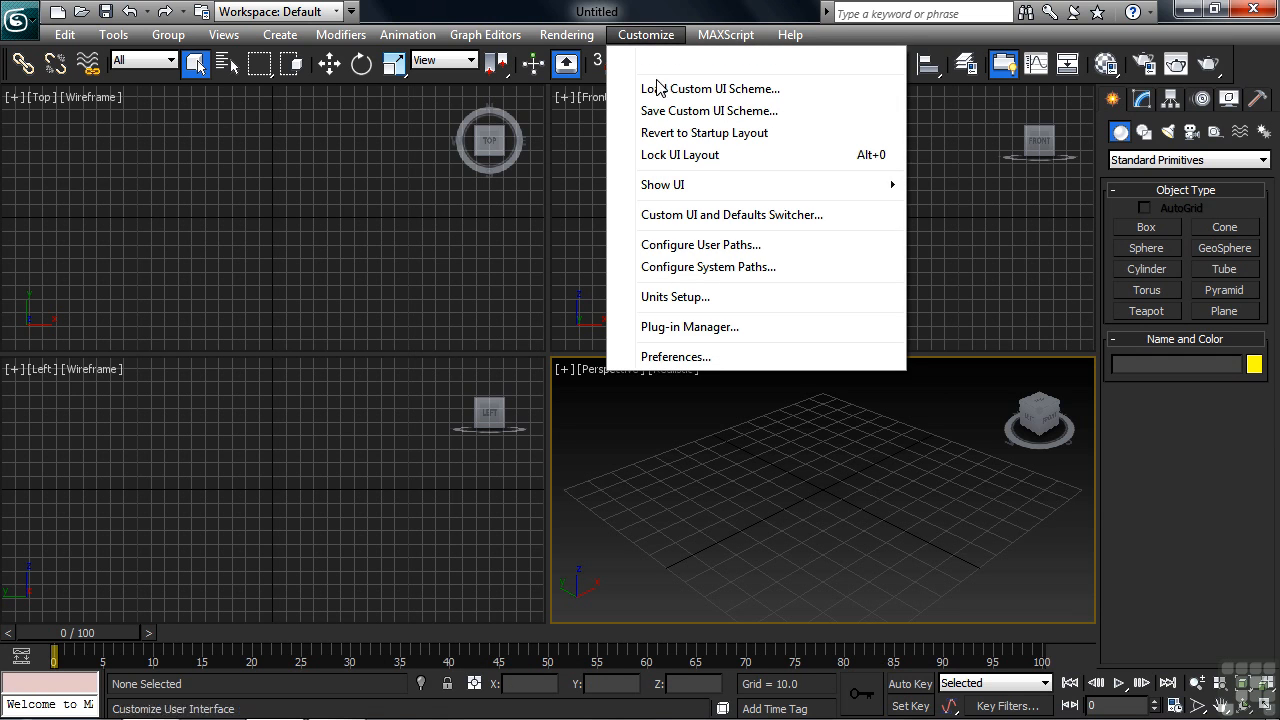
mouse_move(674, 190)
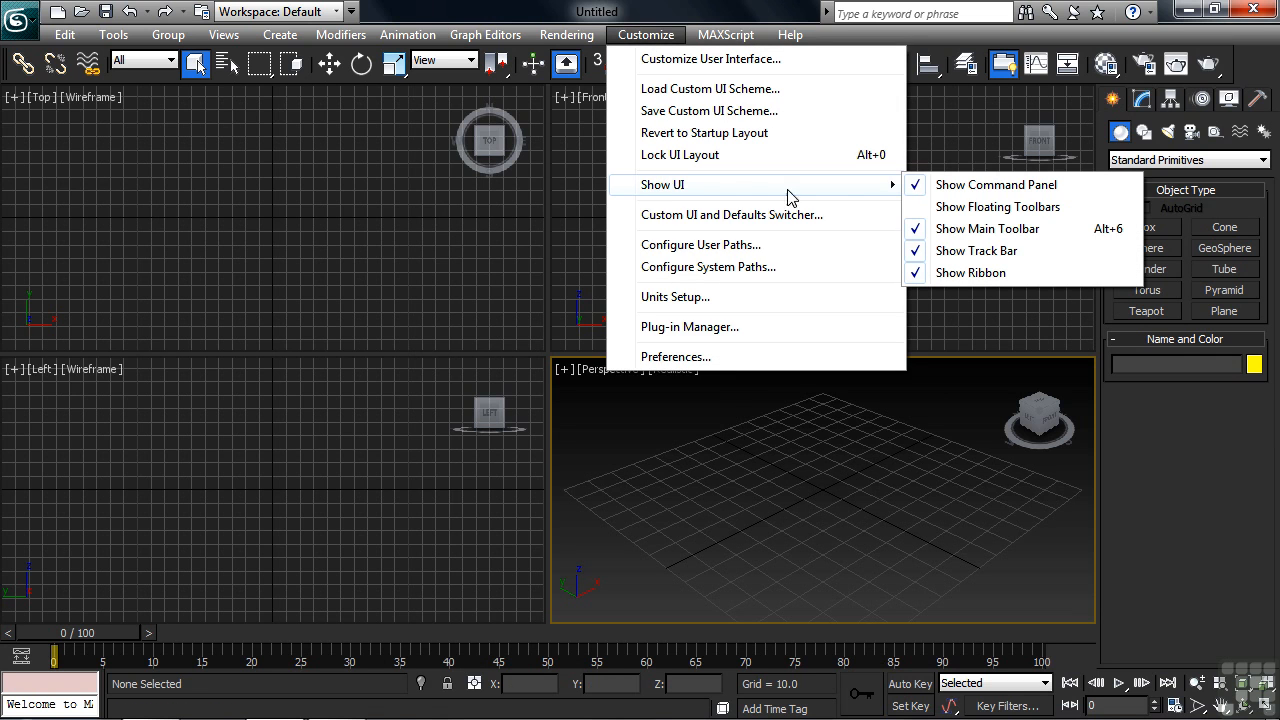
click(915, 188)
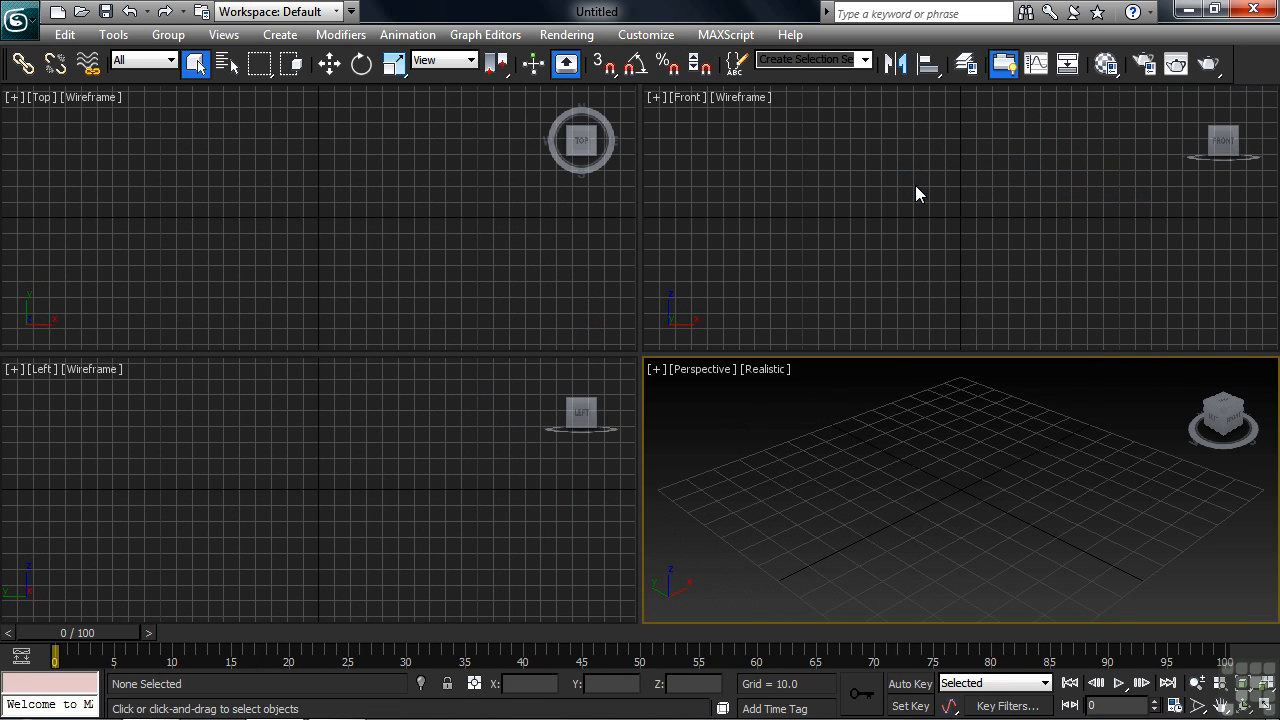
click(646, 34)
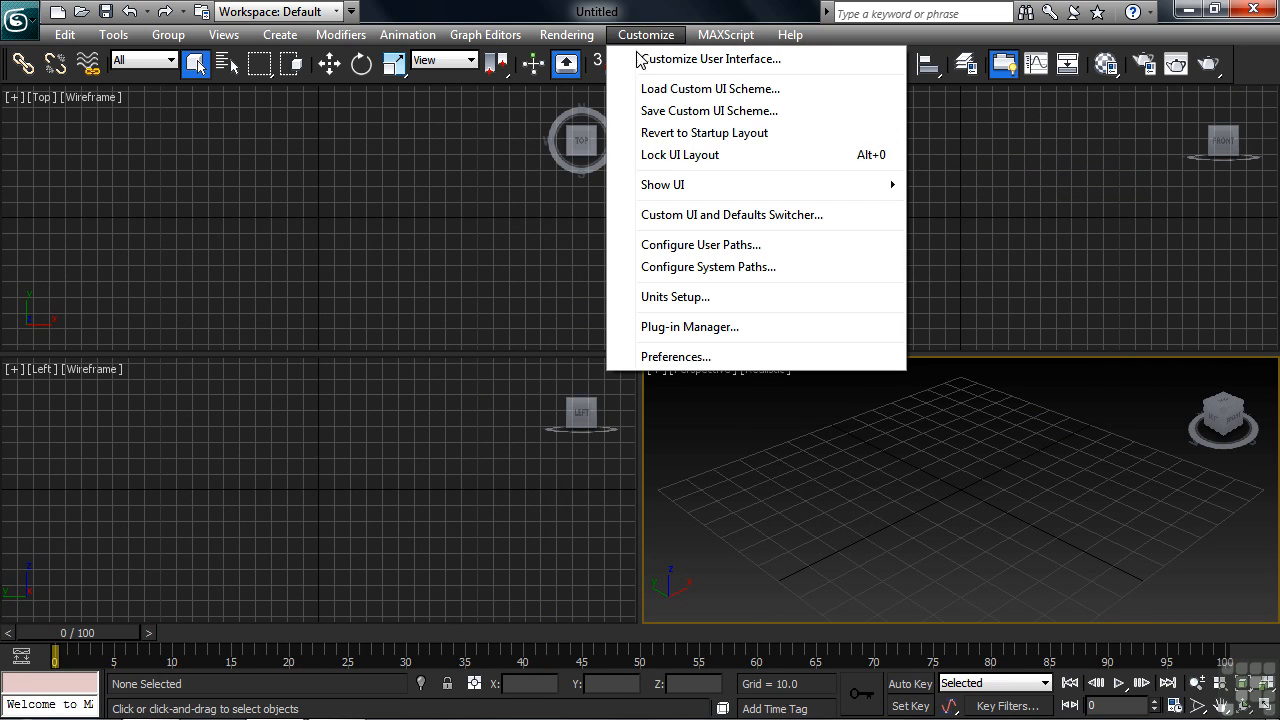
mouse_move(648, 190)
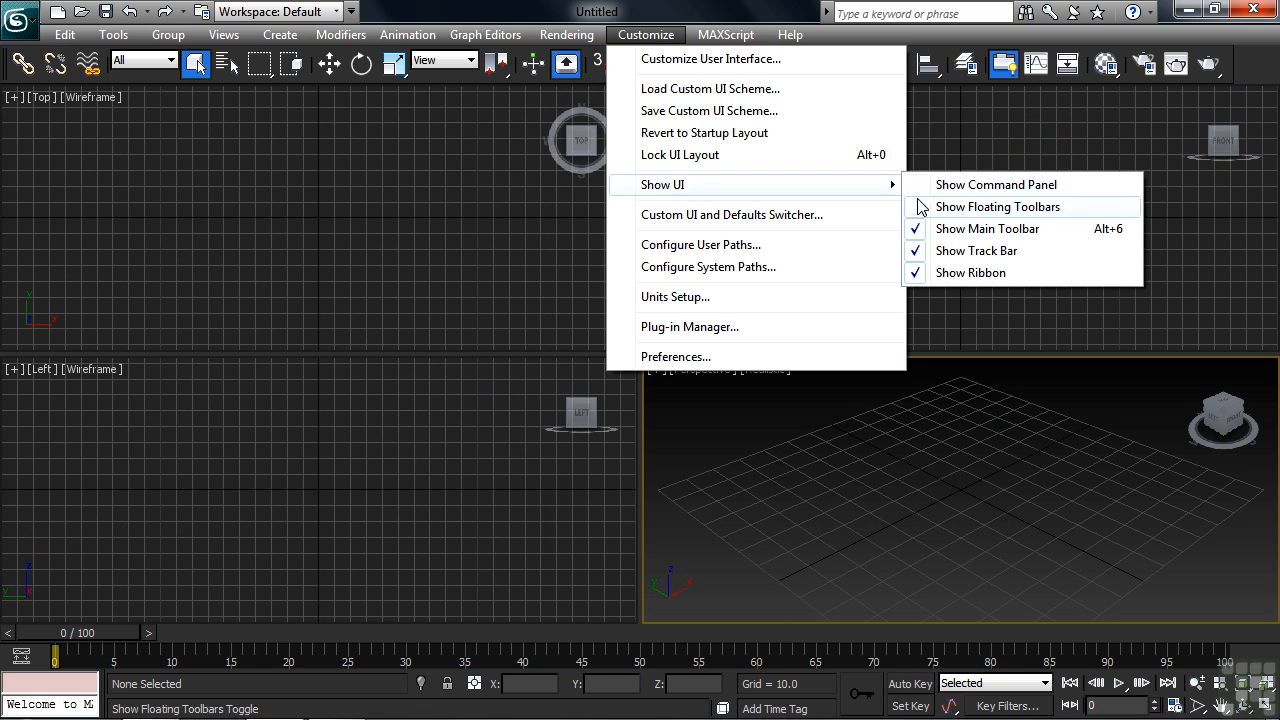
click(922, 190)
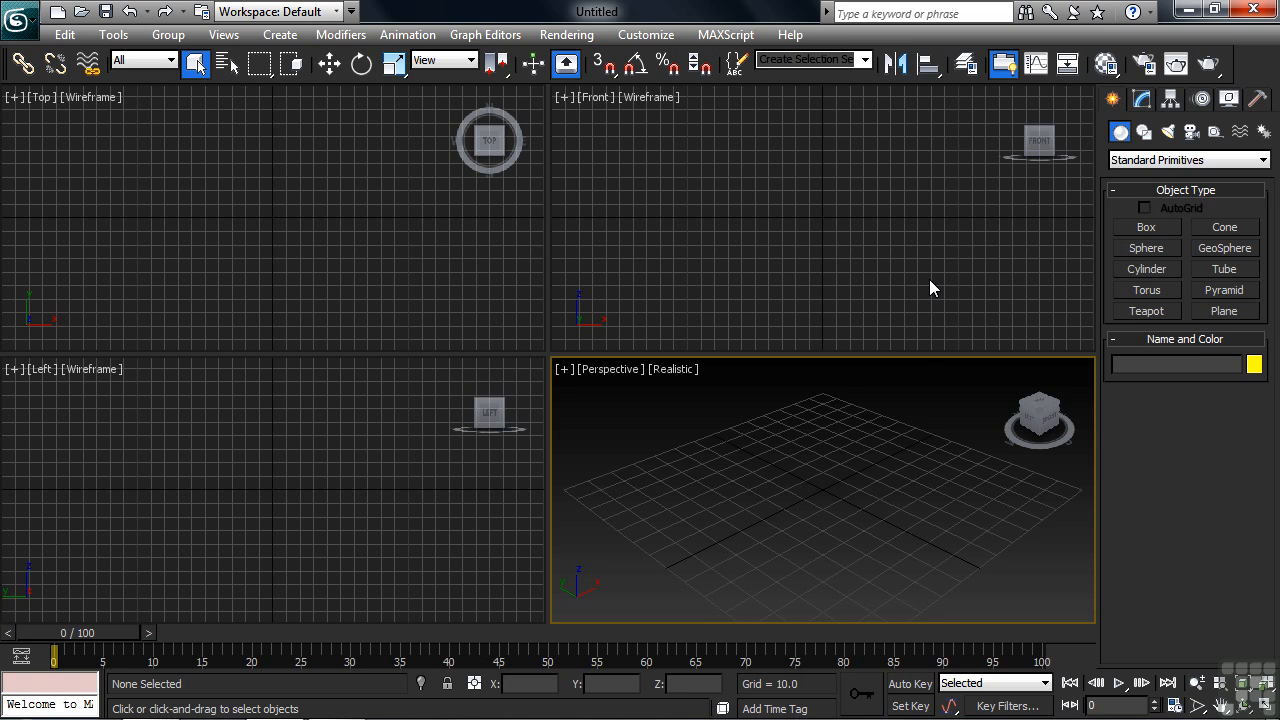
Step: Examine the File I/O and External Files paths in the user path configuration, and leave it without saving
click(648, 36)
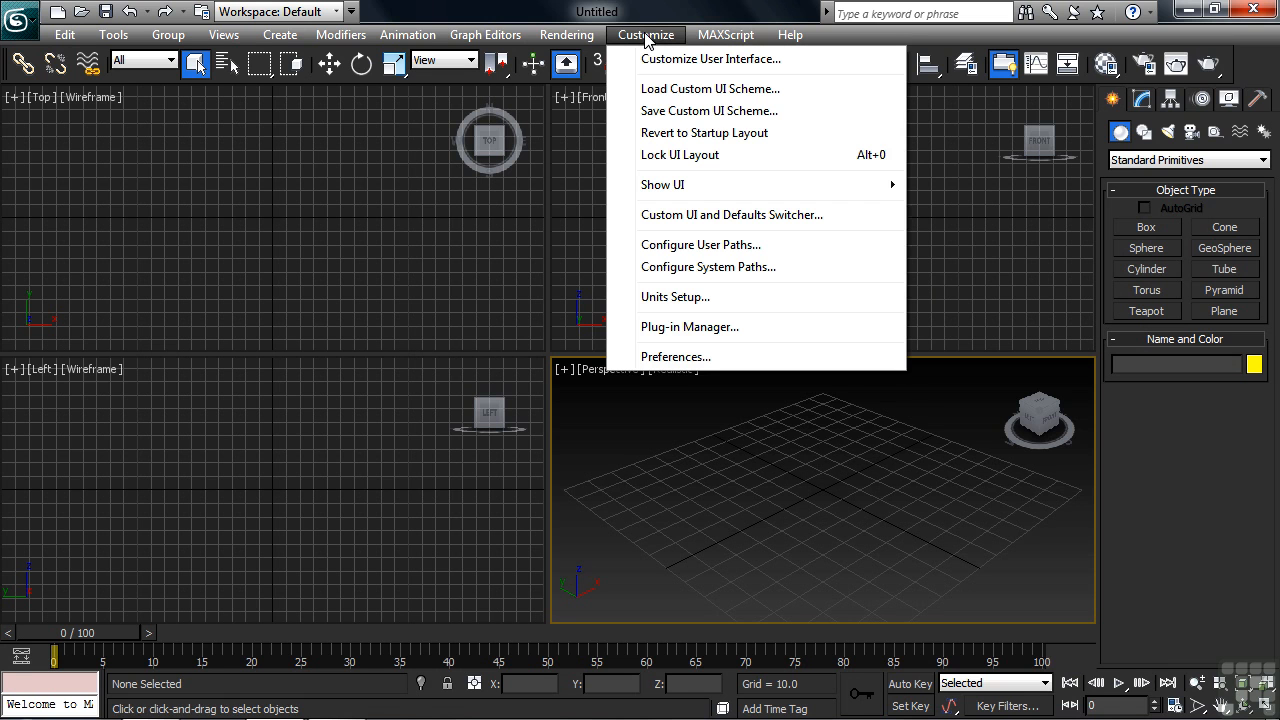
click(711, 250)
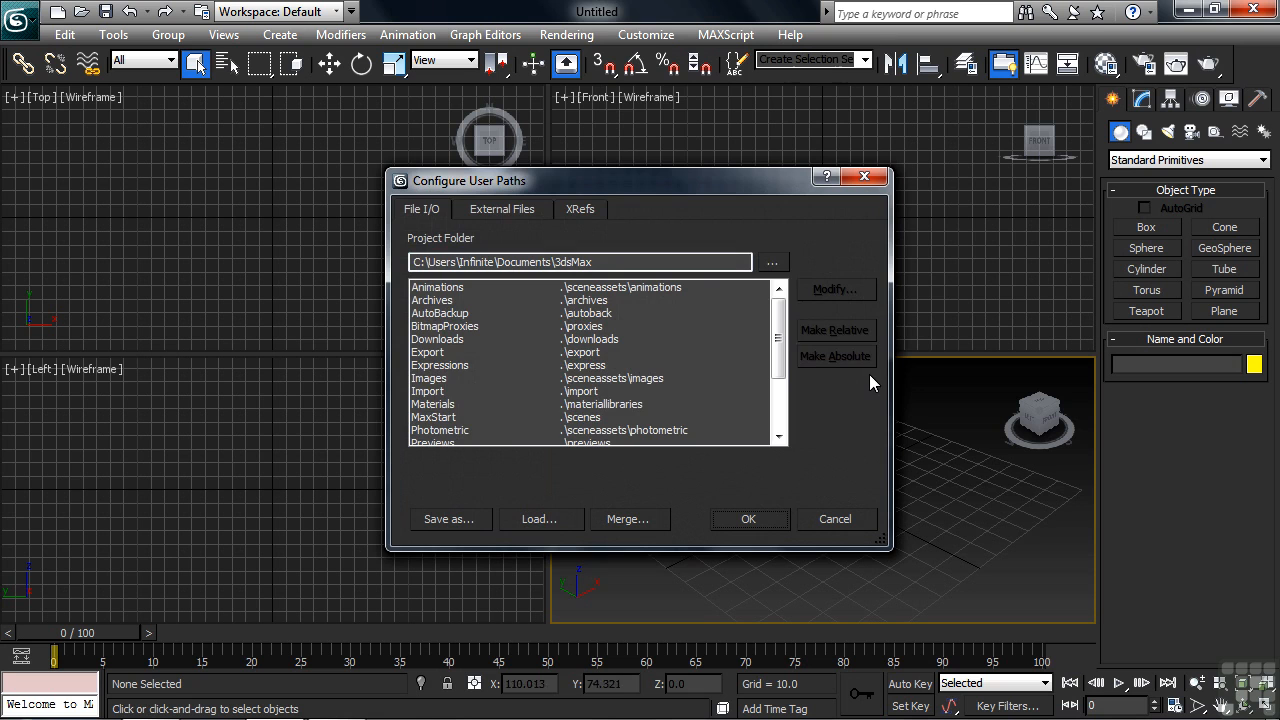
click(509, 210)
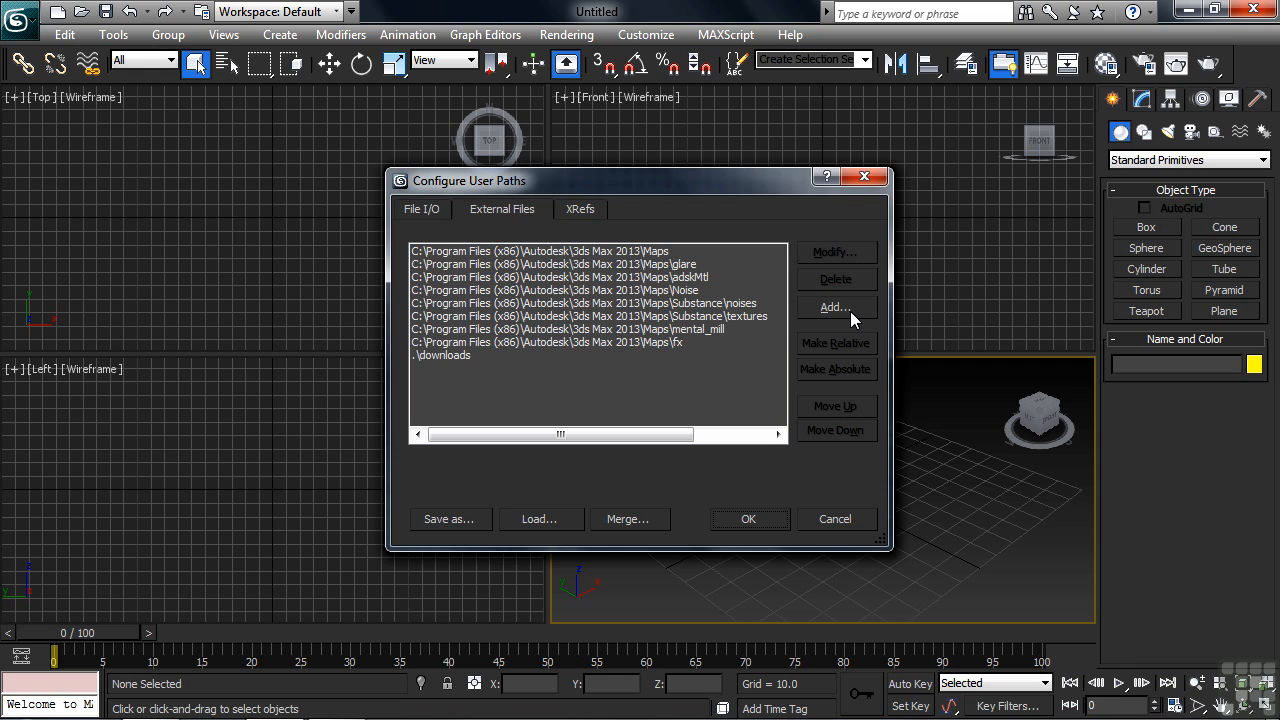
click(848, 519)
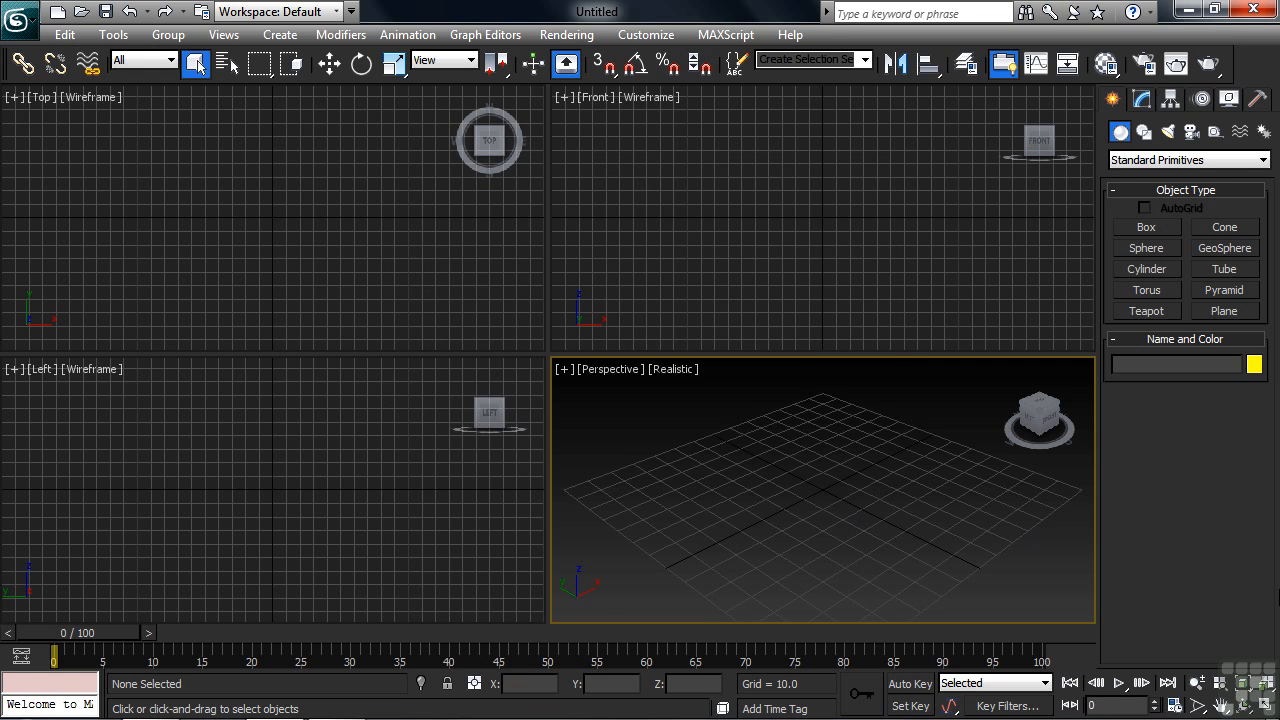